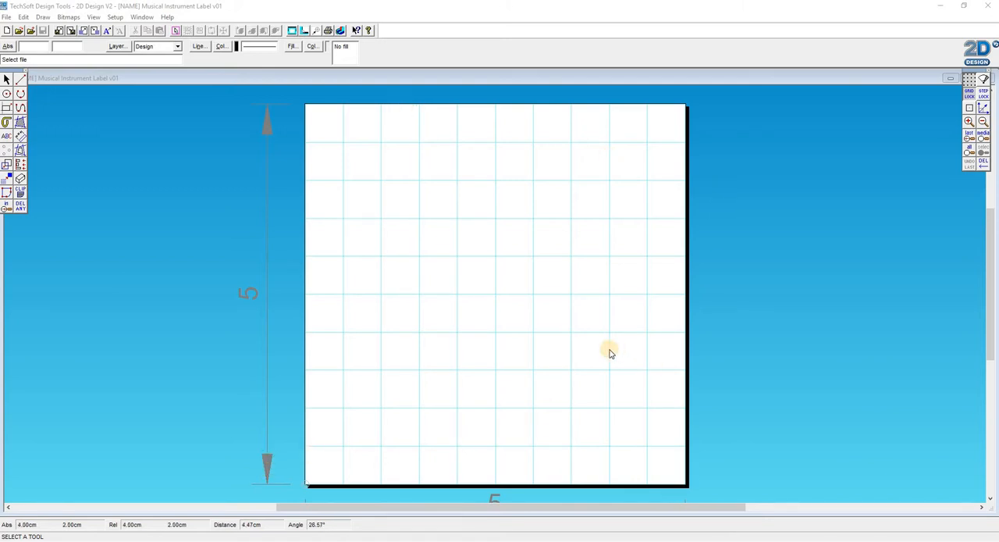
- Draw a 4 cm square with corners at 0.5, 0.5 cm and 4.5, 4.5 cm on the page grid
{"action": "scroll", "coordinate": [476, 369], "scroll_direction": "down", "scroll_amount": 3}
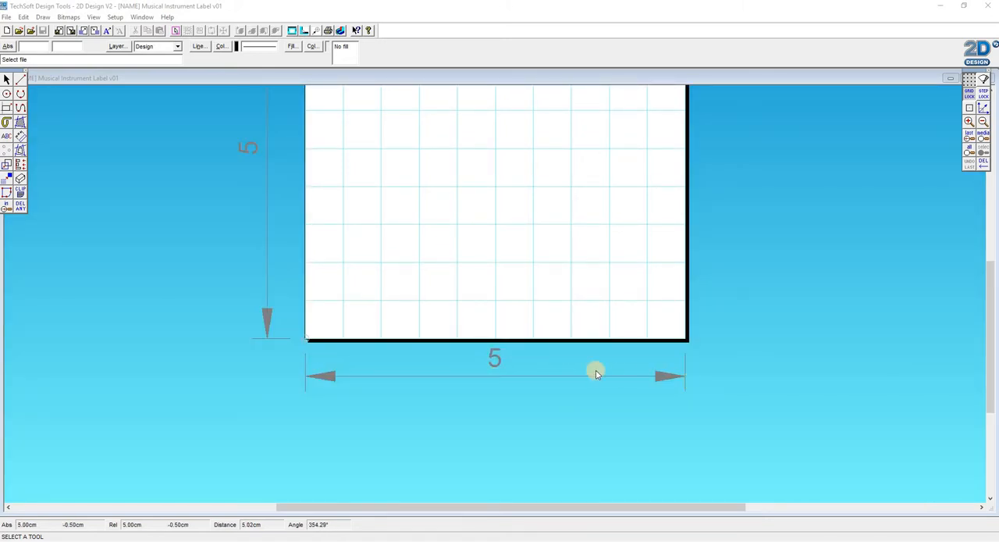
{"action": "scroll", "coordinate": [295, 142], "scroll_direction": "up", "scroll_amount": 3}
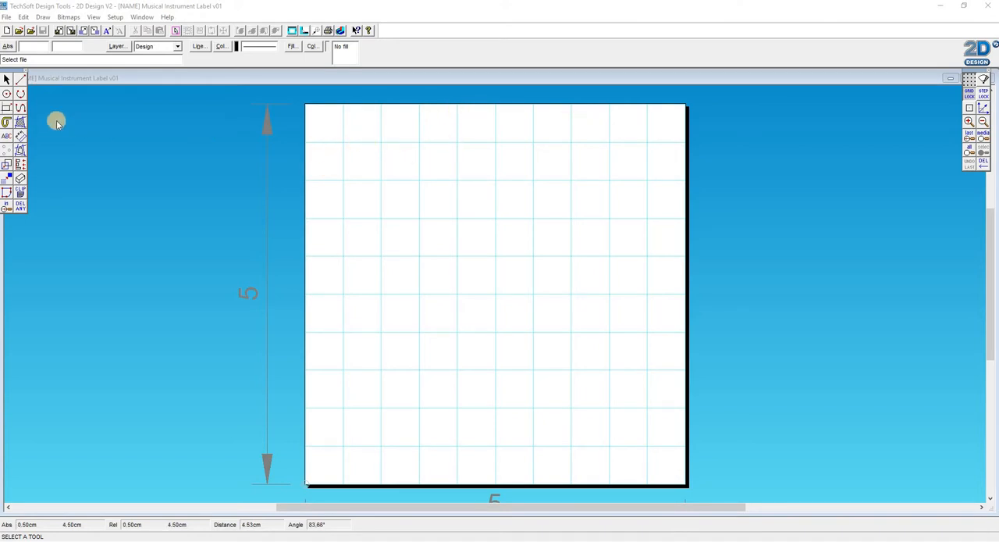
{"action": "left_click", "coordinate": [6, 111]}
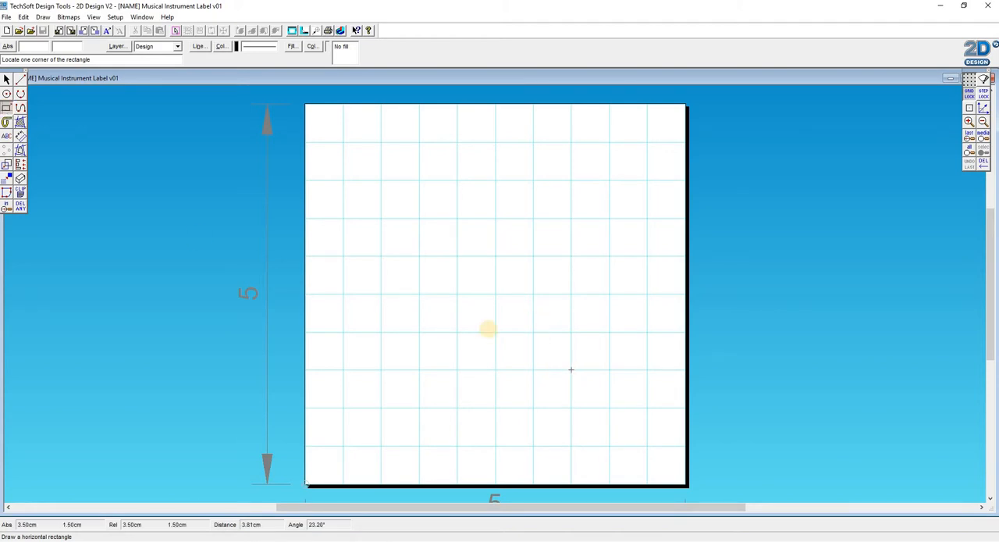
{"action": "left_click", "coordinate": [344, 446]}
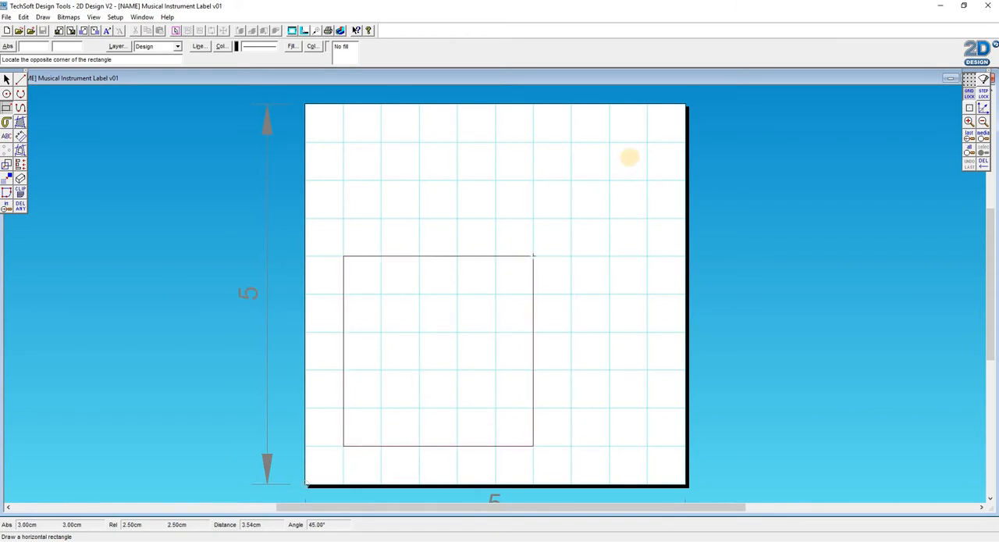
{"action": "left_click", "coordinate": [652, 143]}
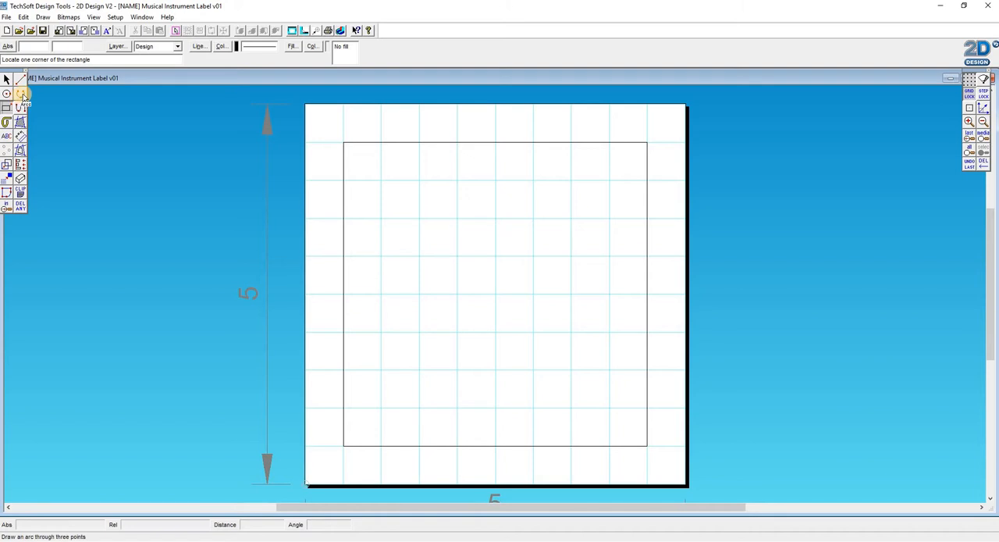
- Fillet the square's upper-left and lower-right corners with a 0.5 cm radius
{"action": "left_click", "coordinate": [21, 94]}
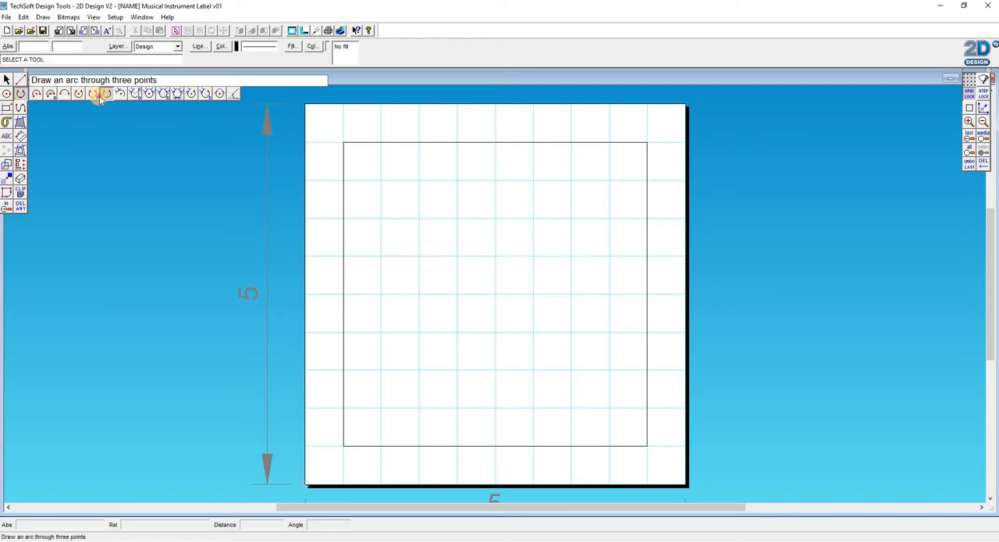
{"action": "left_click", "coordinate": [234, 94]}
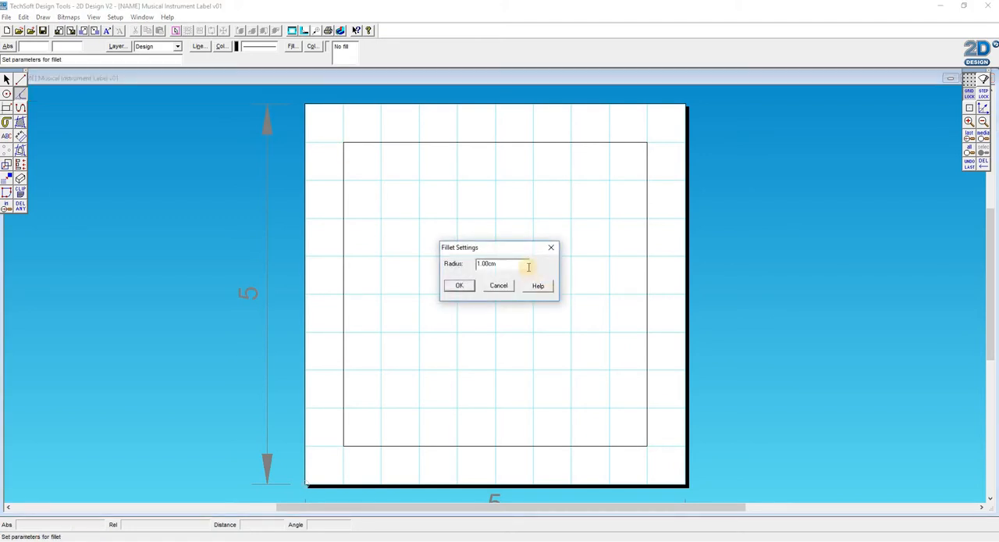
{"action": "left_click_drag", "start_coordinate": [527, 267], "coordinate": [452, 262]}
{"action": "key", "text": "BackSpace"}
{"action": "key", "text": "Return"}
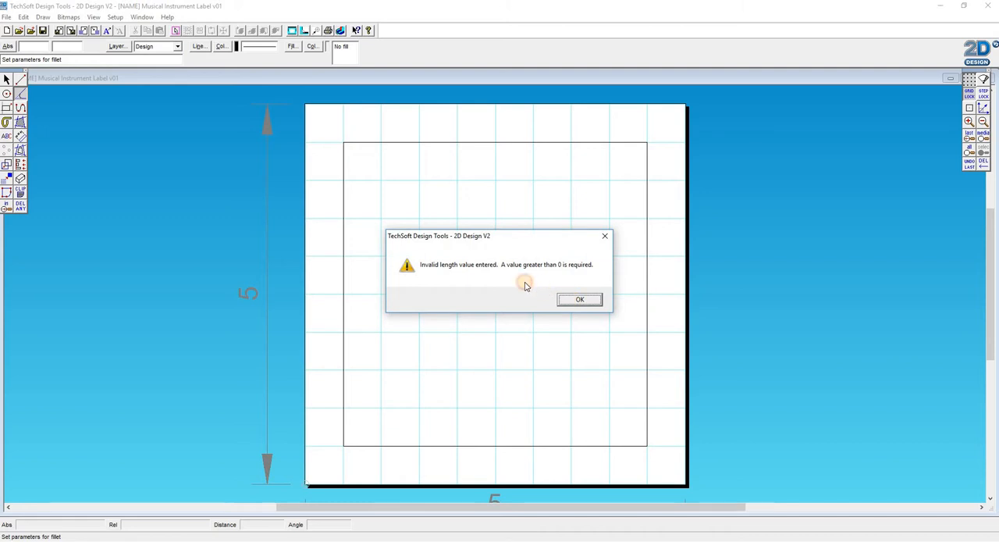
{"action": "key", "text": "Return"}
{"action": "type", "text": "0.5"}
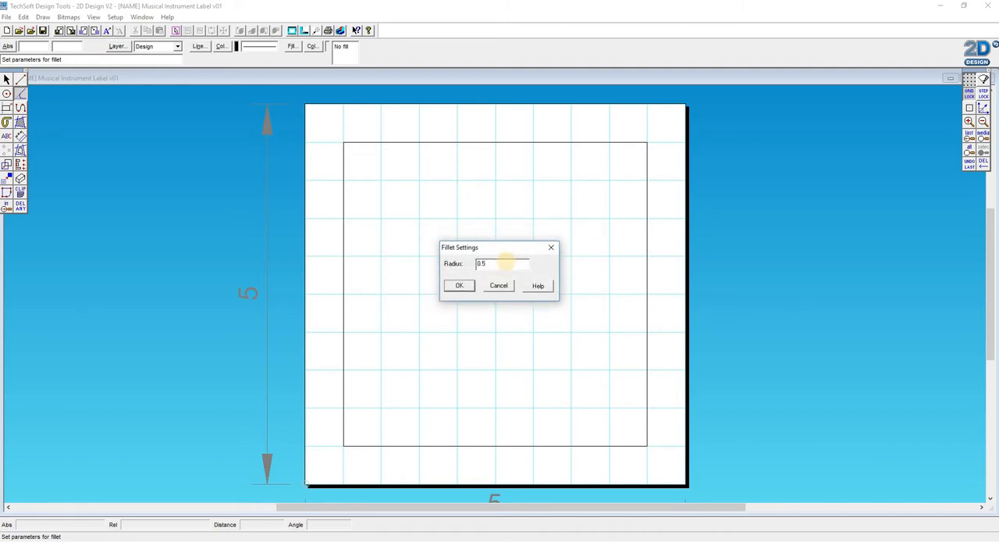
{"action": "left_click", "coordinate": [459, 285]}
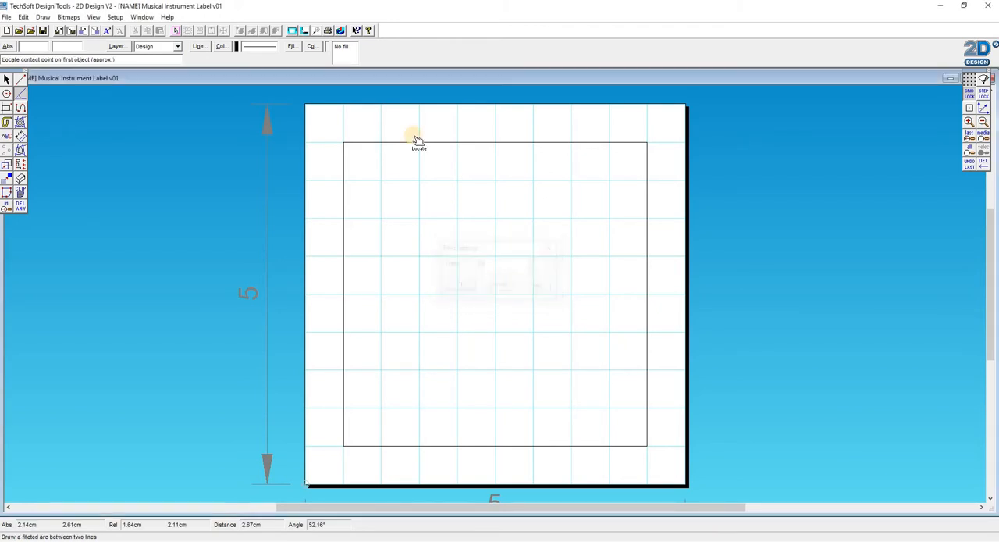
{"action": "left_click", "coordinate": [344, 171]}
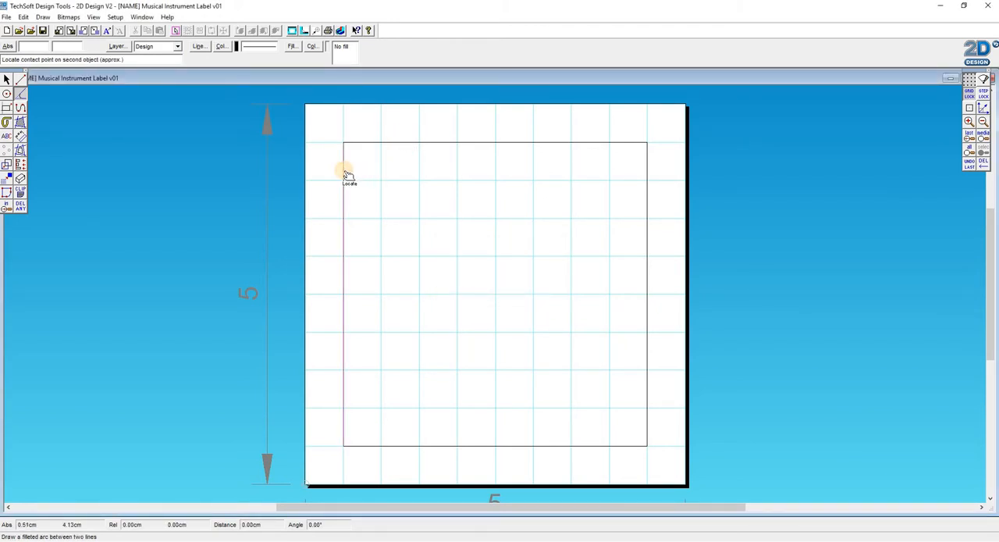
{"action": "left_click", "coordinate": [383, 144]}
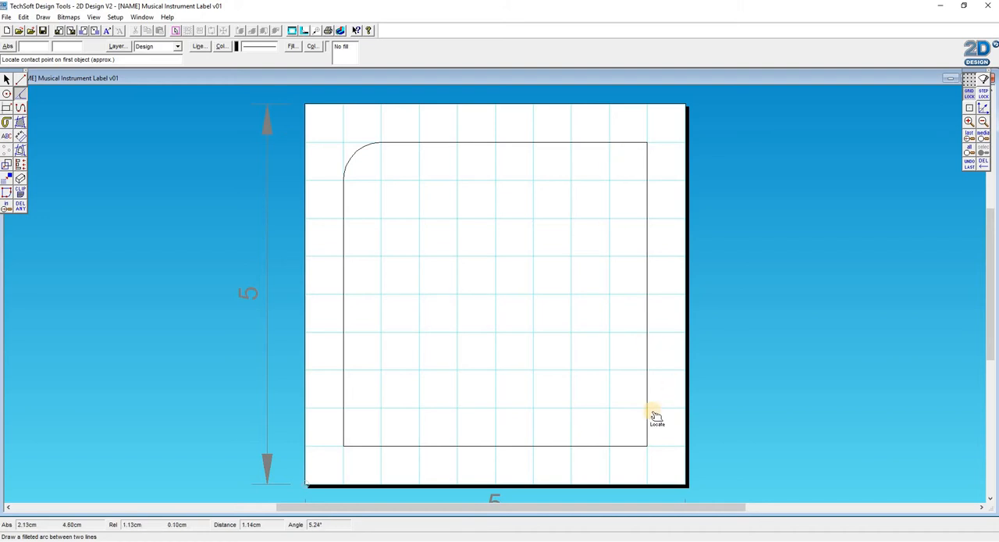
{"action": "left_click", "coordinate": [609, 446]}
{"action": "left_click", "coordinate": [647, 407]}
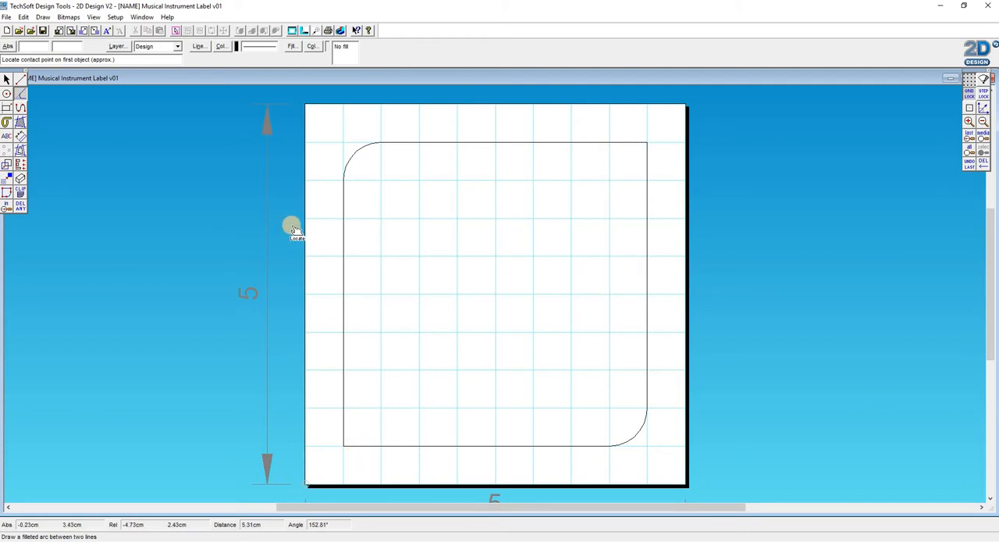
{"action": "left_click", "coordinate": [7, 94]}
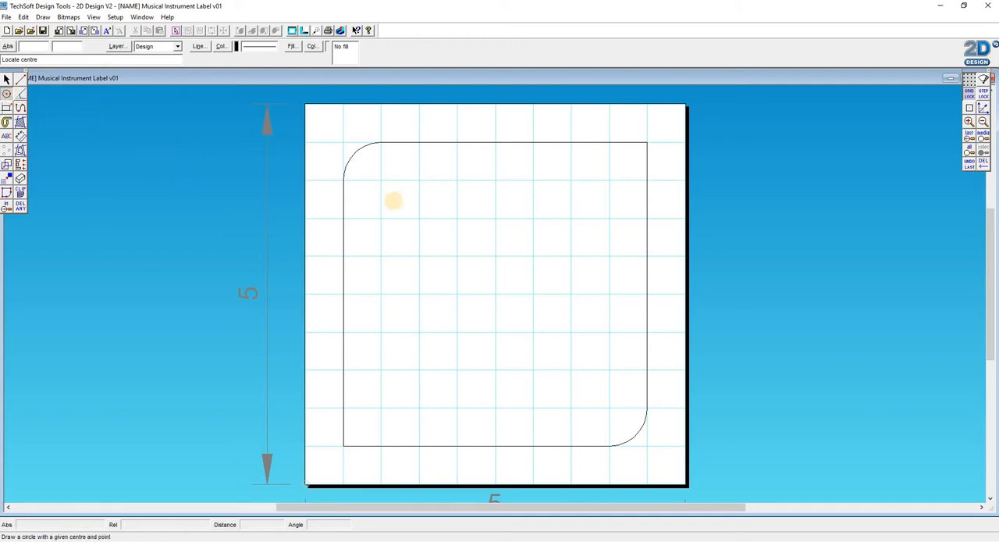
{"action": "left_click", "coordinate": [381, 180]}
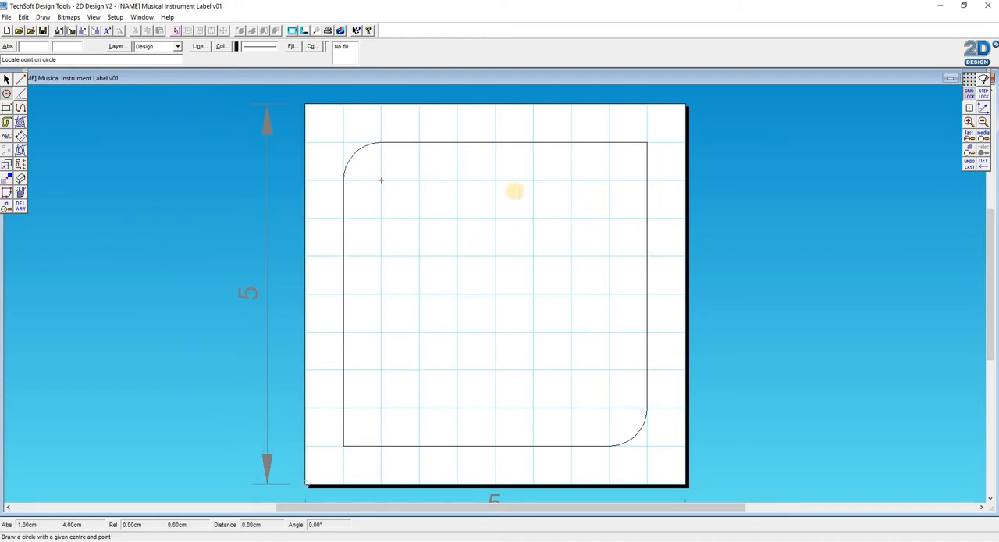
{"action": "left_click", "coordinate": [572, 181]}
{"action": "right_click", "coordinate": [462, 221]}
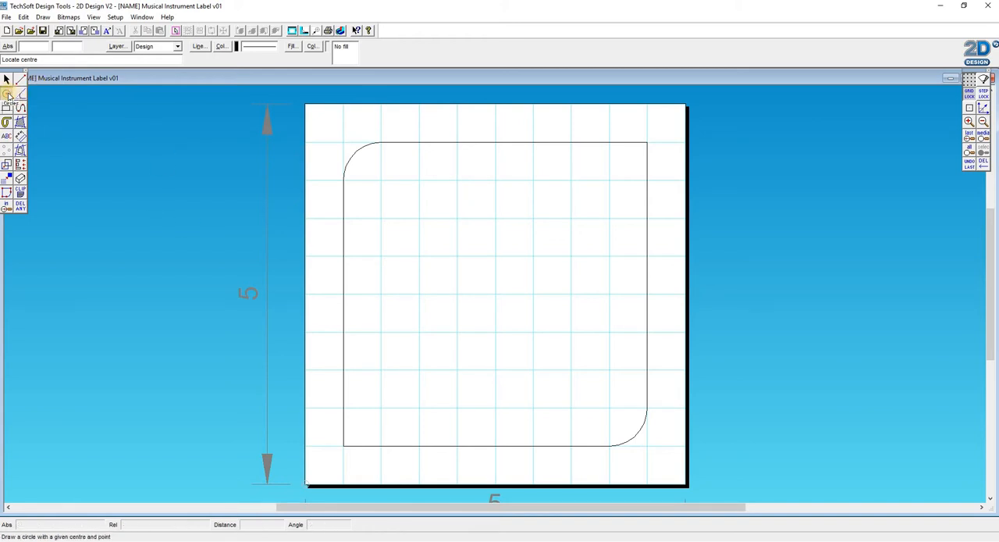
- Draw a circle by centre and radius, about 0.5 cm in diameter, centred at 1, 4 cm inside the upper-left rounded corner
{"action": "mouse_move", "coordinate": [9, 95]}
{"action": "left_mouse_down"}
{"action": "mouse_move", "coordinate": [206, 93]}
{"action": "mouse_move", "coordinate": [36, 97]}
{"action": "left_mouse_up"}
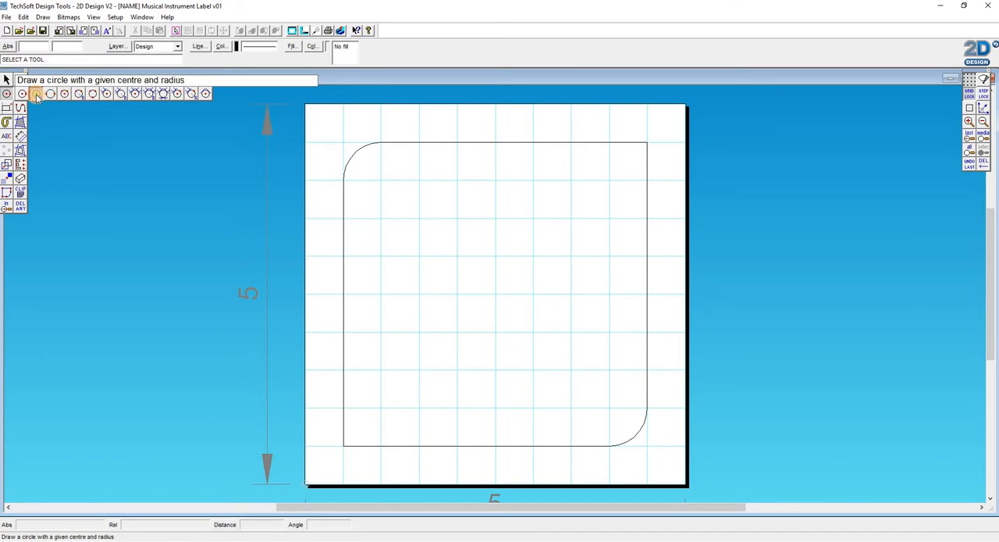
{"action": "left_click", "coordinate": [36, 96]}
{"action": "left_click", "coordinate": [36, 95]}
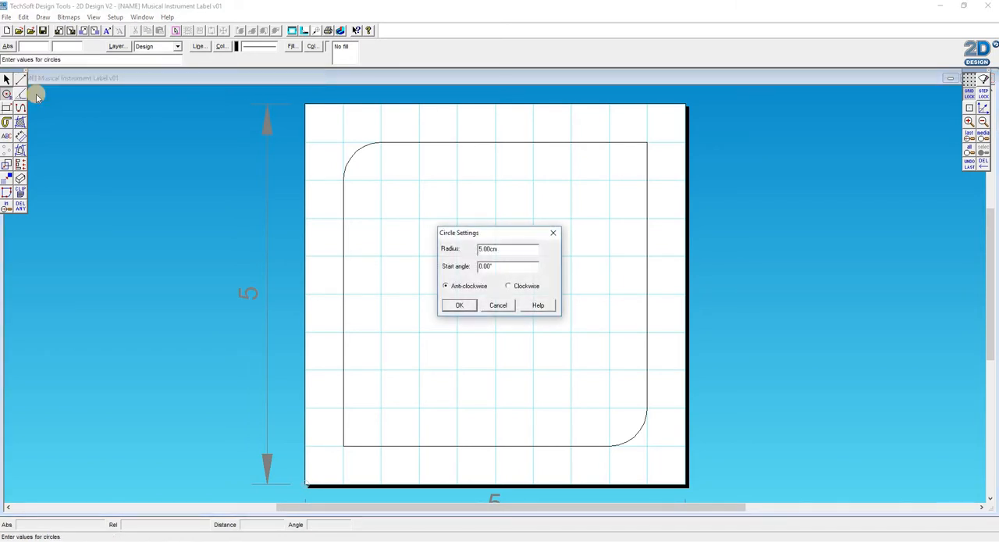
{"action": "left_click_drag", "start_coordinate": [512, 250], "coordinate": [443, 249]}
{"action": "left_click", "coordinate": [459, 305]}
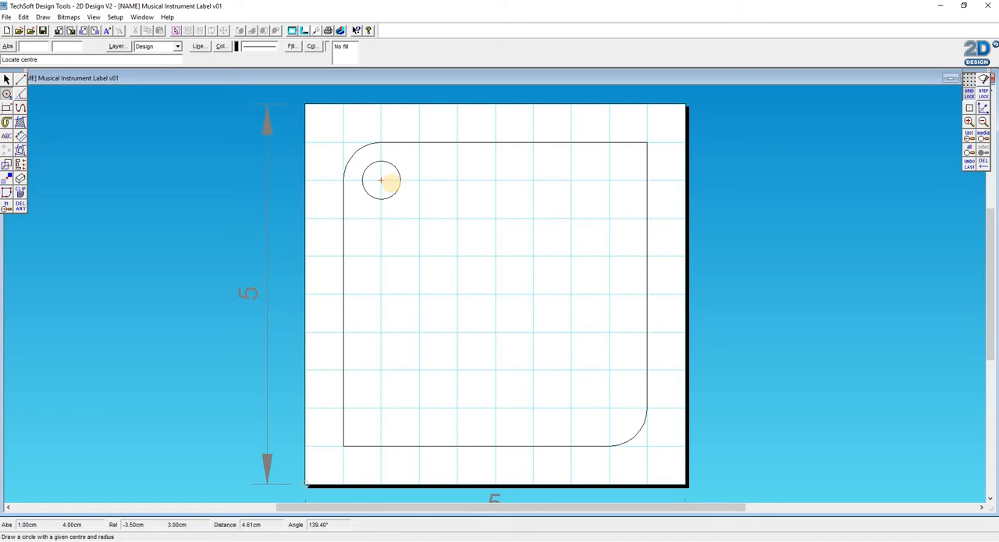
{"action": "left_click", "coordinate": [389, 181]}
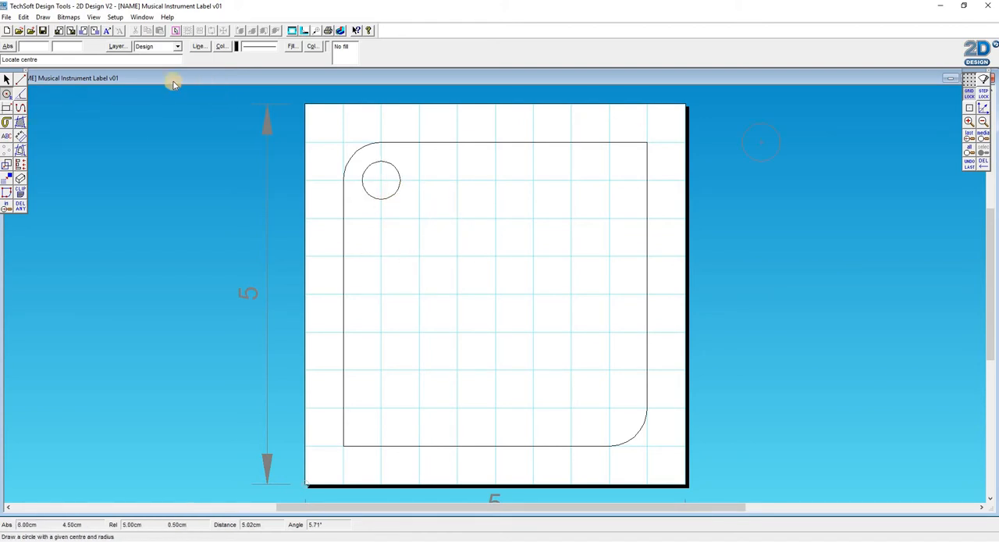
- Turn on Step Lock and draw a circle of 0.2 cm radius centred at 4, 1 cm inside the lower-right rounded corner
{"action": "left_click", "coordinate": [7, 94]}
{"action": "left_click", "coordinate": [22, 94]}
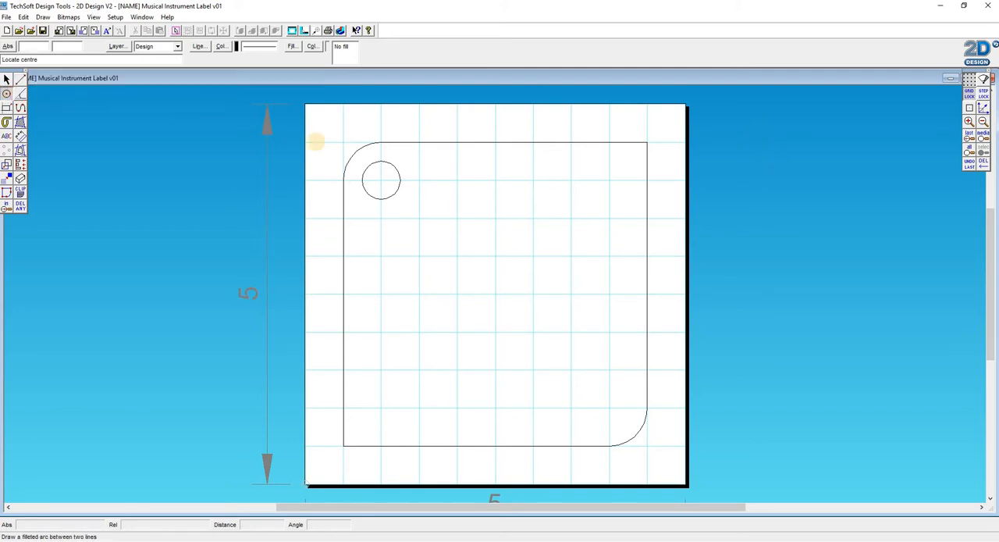
{"action": "left_click", "coordinate": [986, 93]}
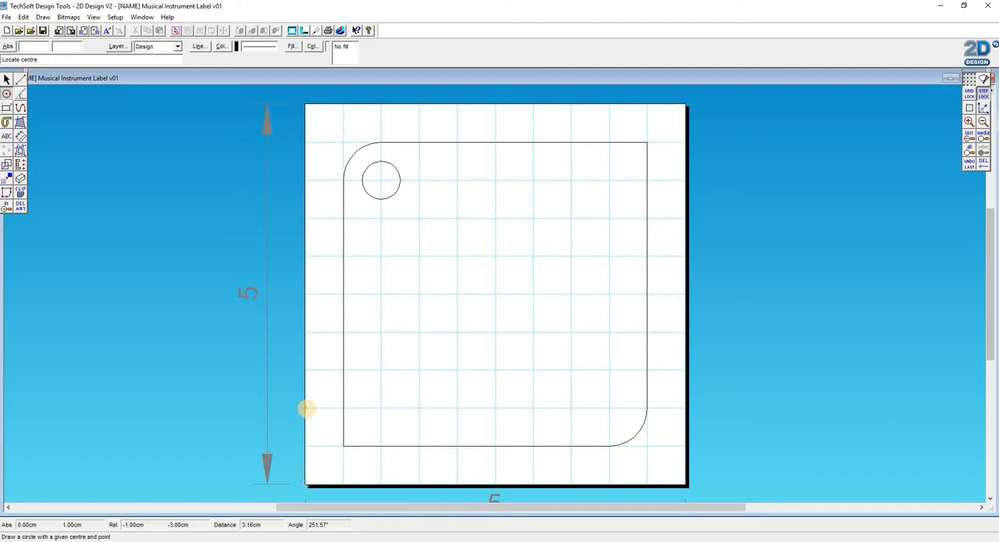
{"action": "left_click", "coordinate": [609, 410]}
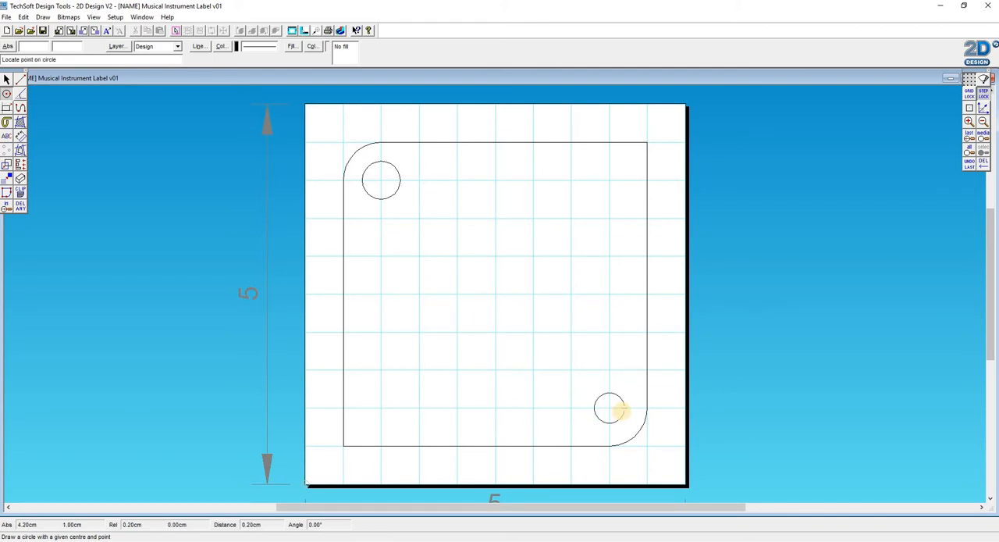
{"action": "left_click", "coordinate": [621, 410]}
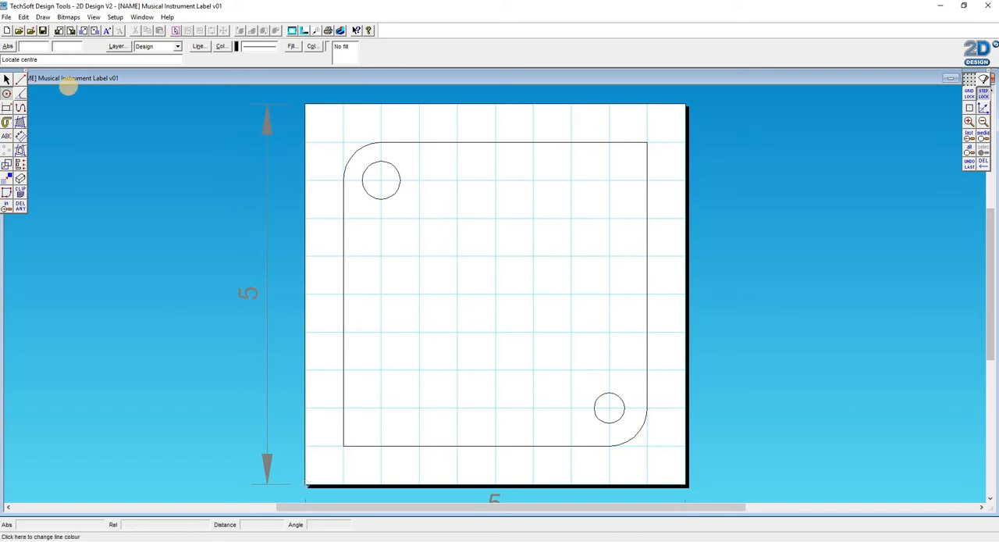
- Delete the circle inside the upper-left rounded corner
{"action": "left_click", "coordinate": [7, 79]}
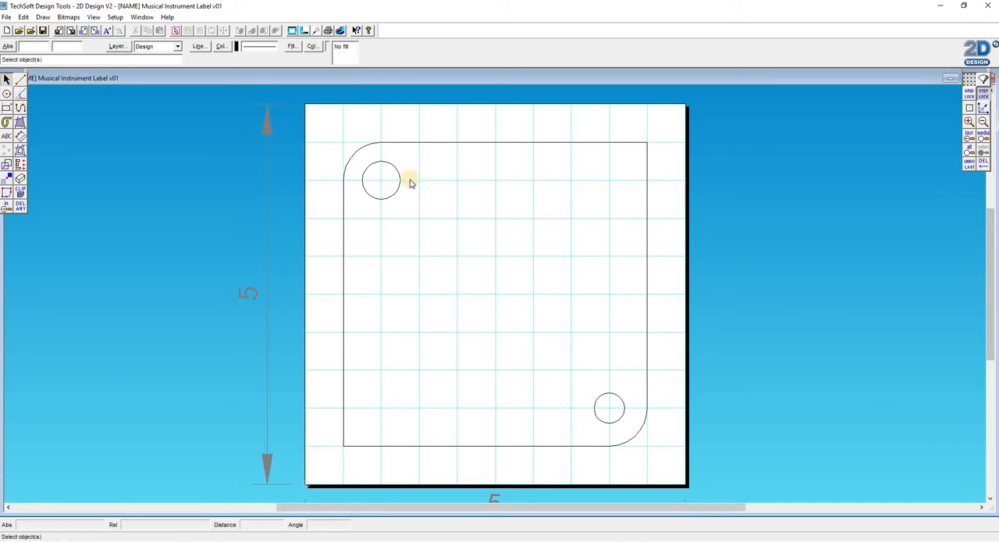
{"action": "left_click", "coordinate": [20, 206]}
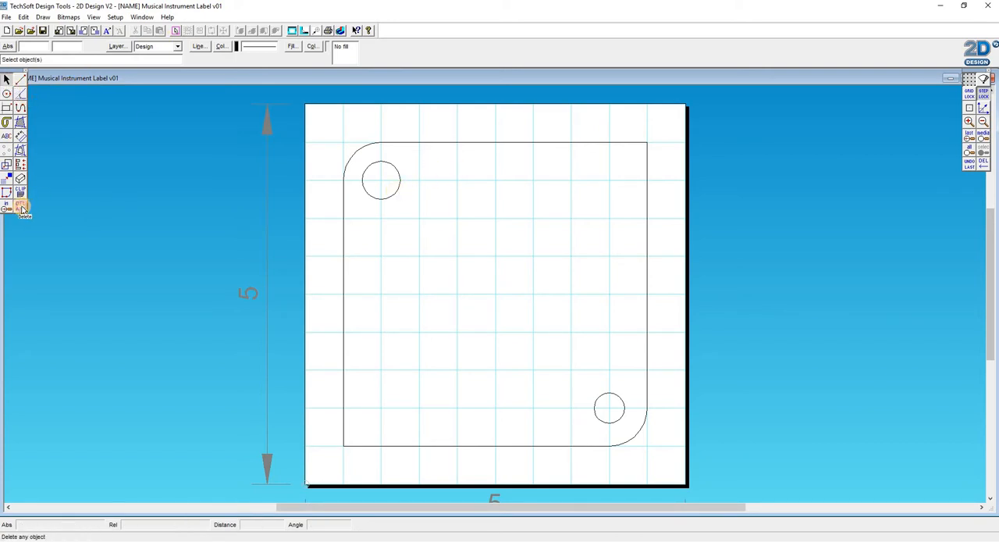
{"action": "left_click", "coordinate": [392, 195]}
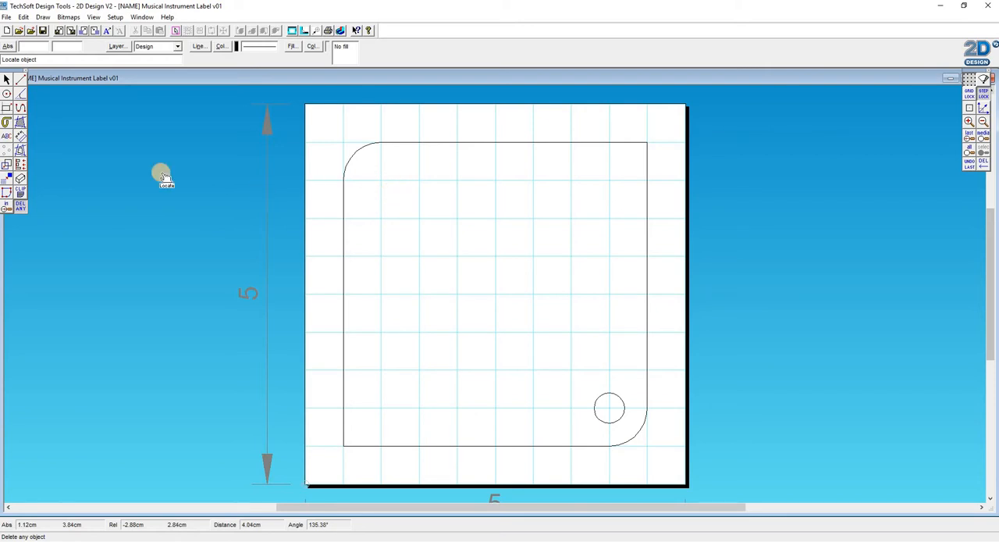
- Move the circle from the lower-right corner so its centre sits at 1, 4 cm inside the upper-left rounded corner
{"action": "left_click", "coordinate": [7, 78]}
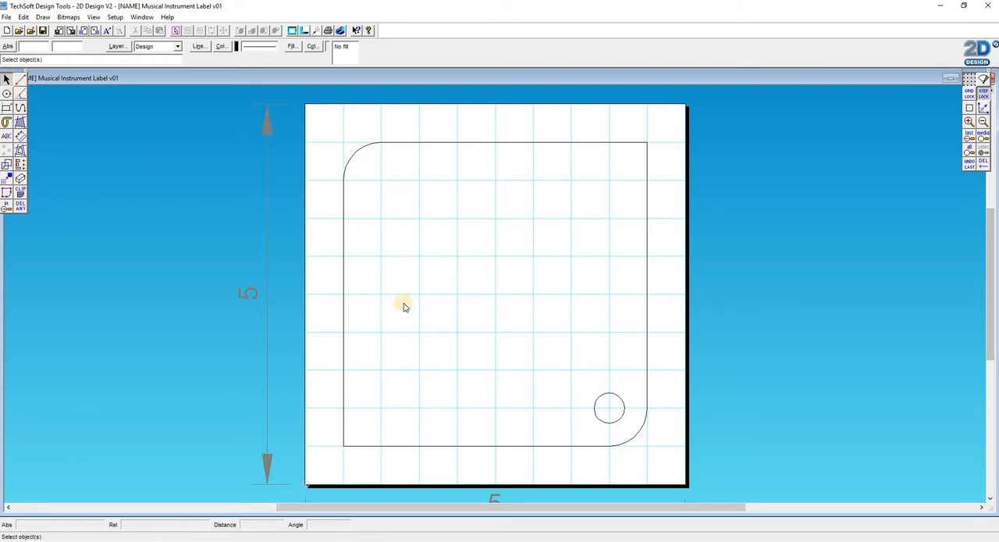
{"action": "left_click", "coordinate": [611, 421]}
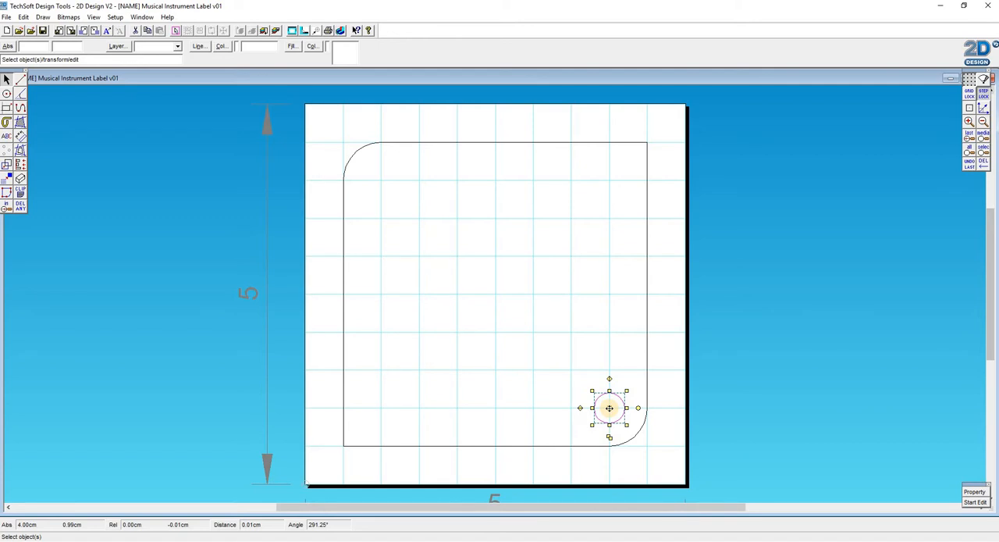
{"action": "left_click_drag", "start_coordinate": [609, 407], "coordinate": [383, 182]}
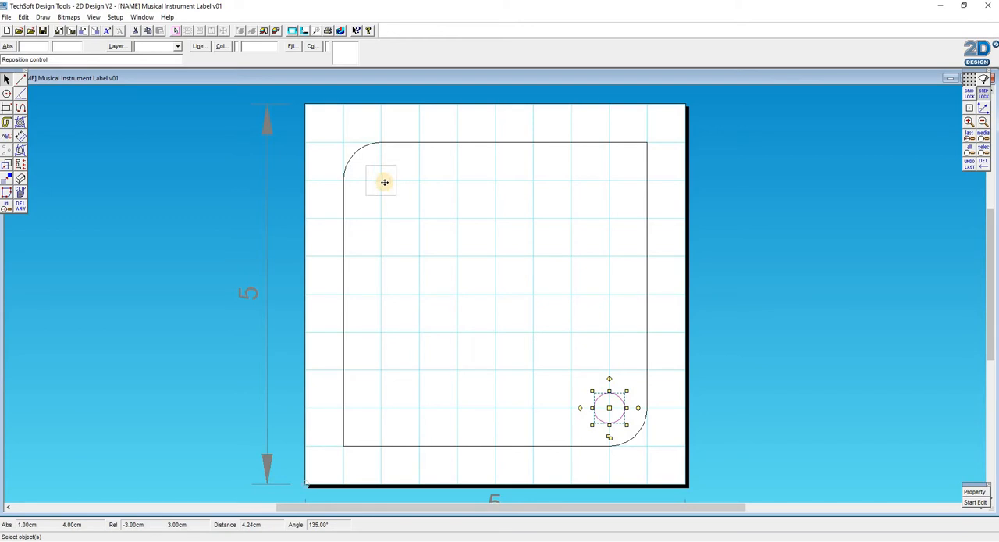
{"action": "left_click_drag", "start_coordinate": [384, 182], "coordinate": [384, 182]}
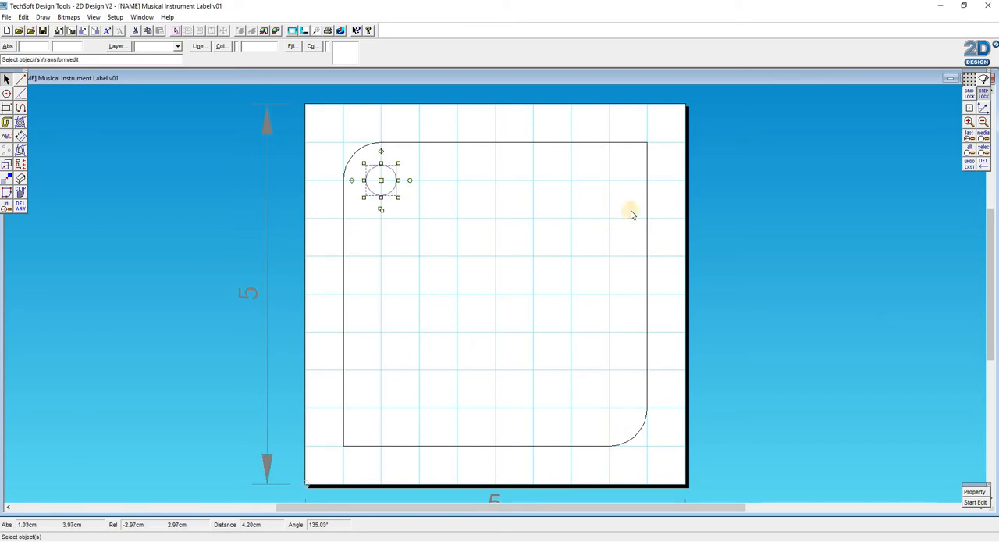
{"action": "left_click", "coordinate": [789, 258]}
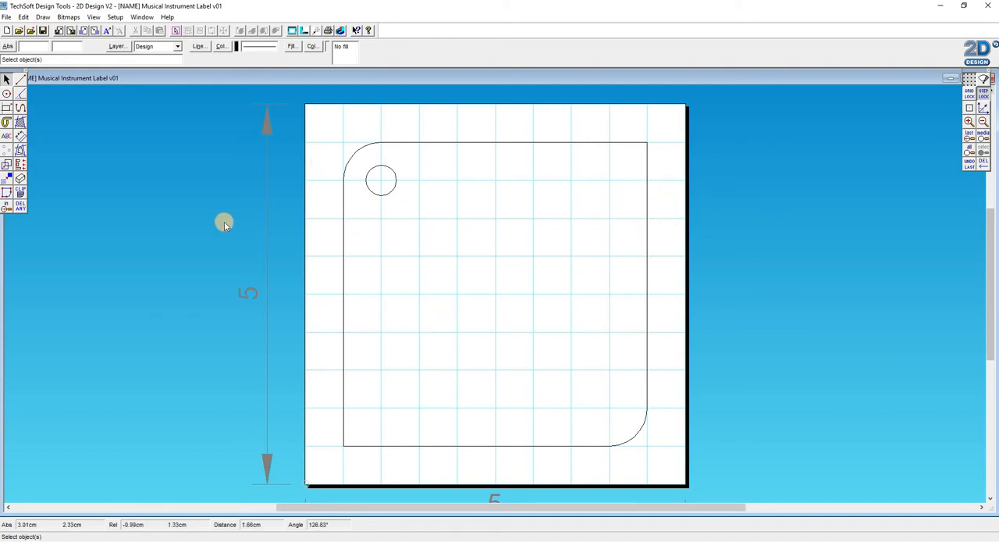
- Add linear text reading "The instrument belongs to" followed by the owner's title and name, starting below the circle
{"action": "left_click", "coordinate": [6, 138]}
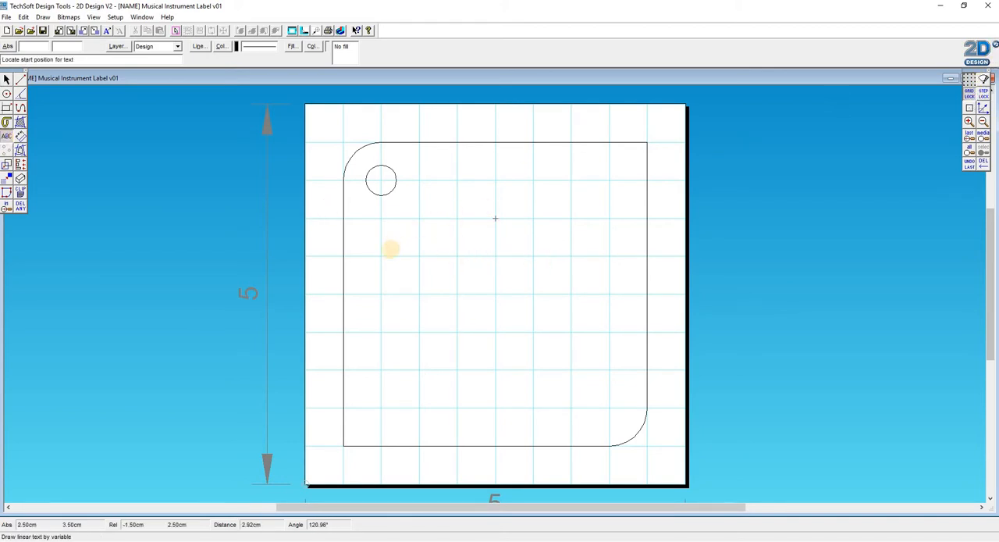
{"action": "left_click", "coordinate": [385, 256]}
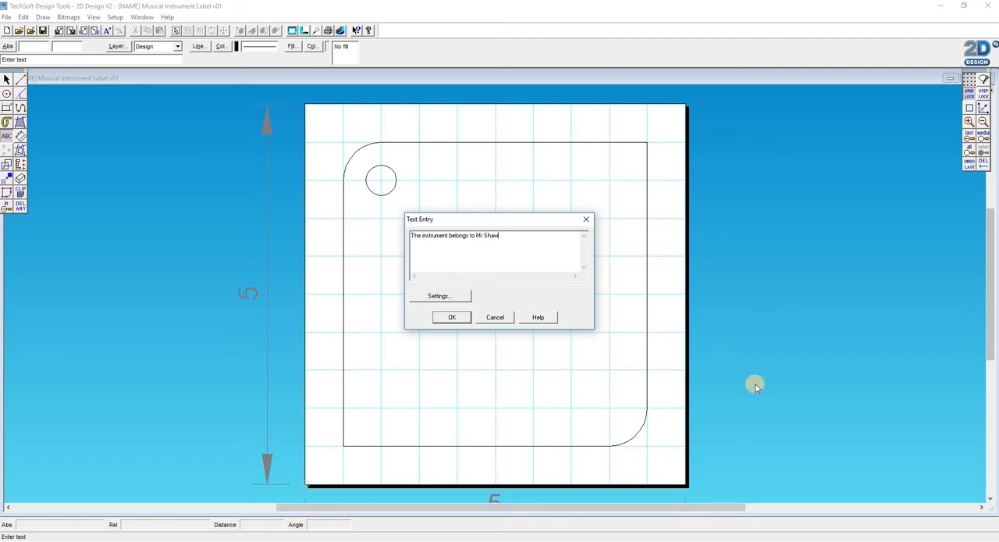
{"action": "left_click", "coordinate": [453, 317]}
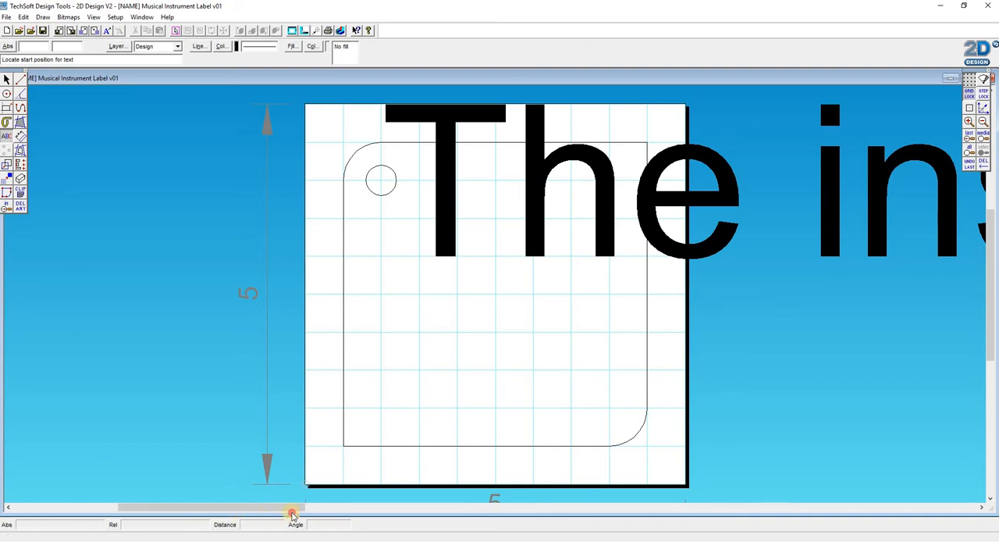
- Open the oversized ownership text for editing
{"action": "mouse_move", "coordinate": [290, 509]}
{"action": "left_mouse_down"}
{"action": "mouse_move", "coordinate": [630, 515]}
{"action": "mouse_move", "coordinate": [447, 537]}
{"action": "mouse_move", "coordinate": [301, 511]}
{"action": "left_mouse_up"}
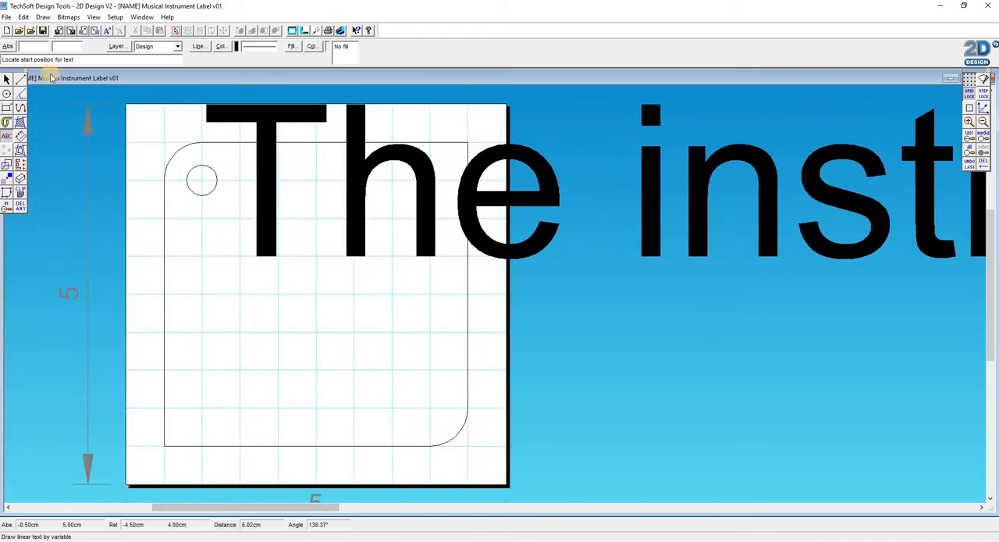
{"action": "left_click", "coordinate": [6, 78]}
{"action": "left_click", "coordinate": [264, 147]}
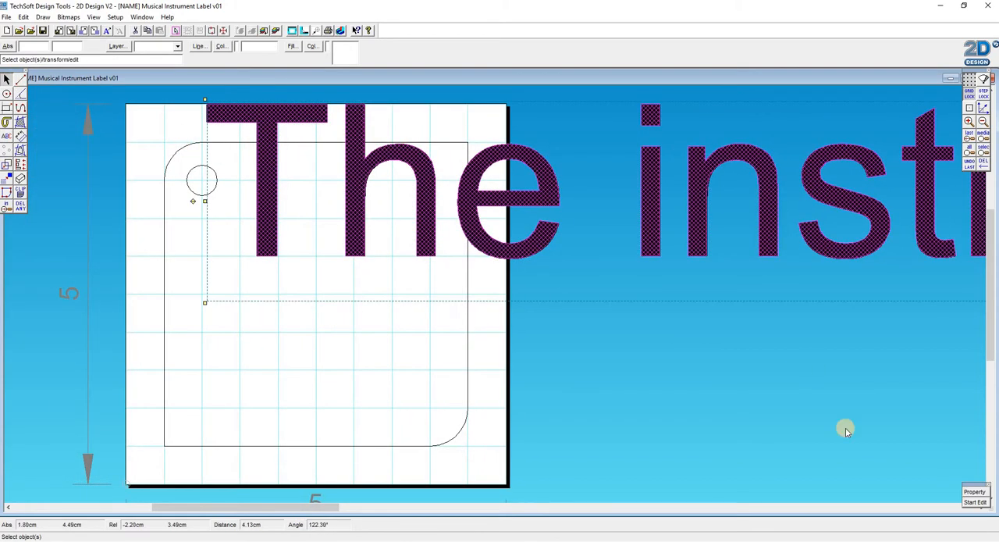
{"action": "left_click", "coordinate": [703, 291]}
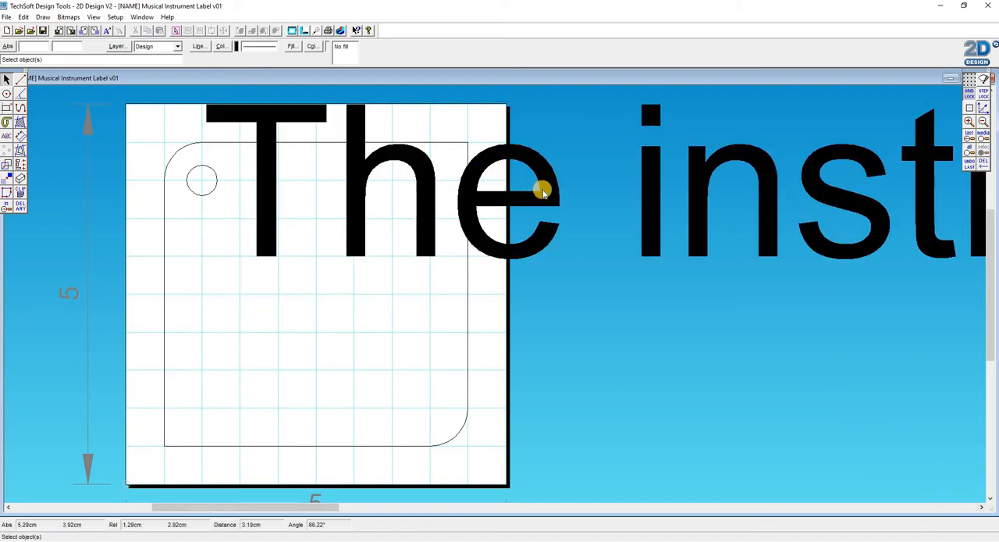
{"action": "left_click", "coordinate": [593, 237]}
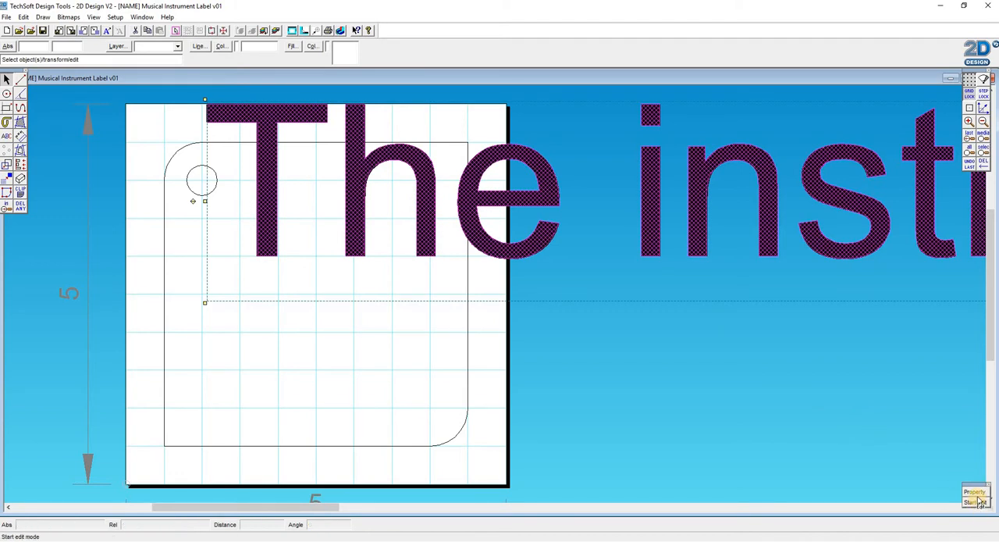
{"action": "left_click", "coordinate": [976, 502]}
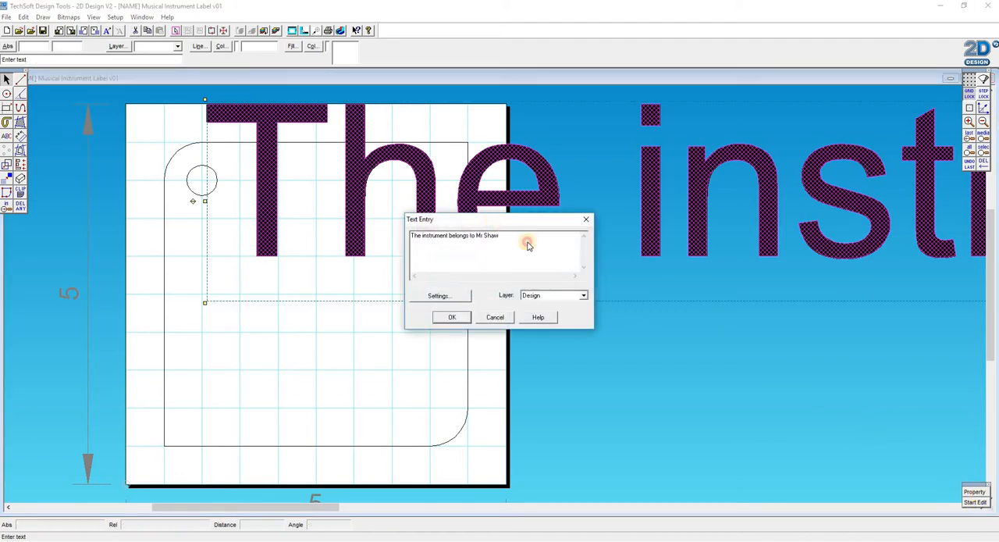
{"action": "left_click_drag", "start_coordinate": [495, 223], "coordinate": [468, 335]}
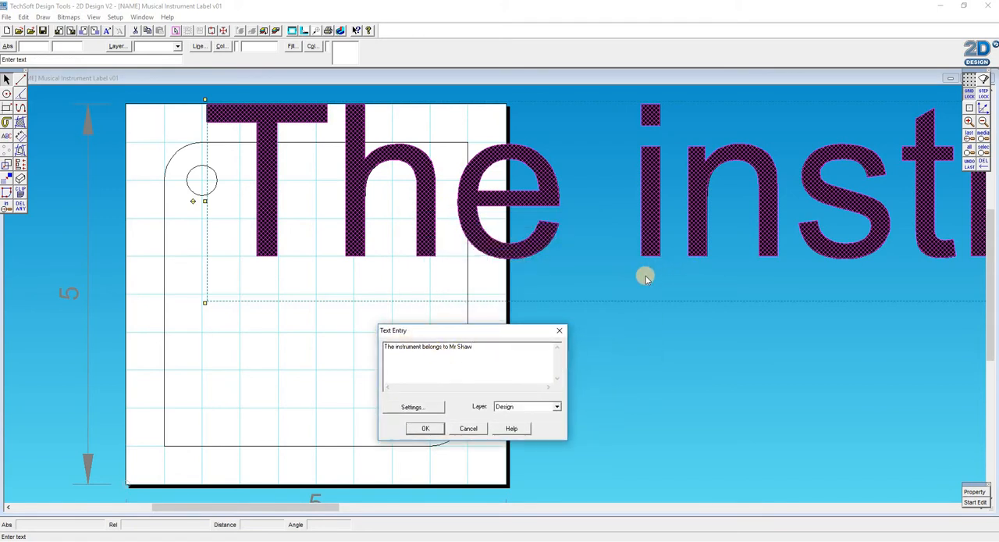
- Change the first word of the ownership text to "This" and start a new line before "belongs to"
{"action": "left_click", "coordinate": [395, 346]}
{"action": "key", "text": "BackSpace"}
{"action": "type", "text": "is"}
{"action": "key", "text": "BackSpace"}
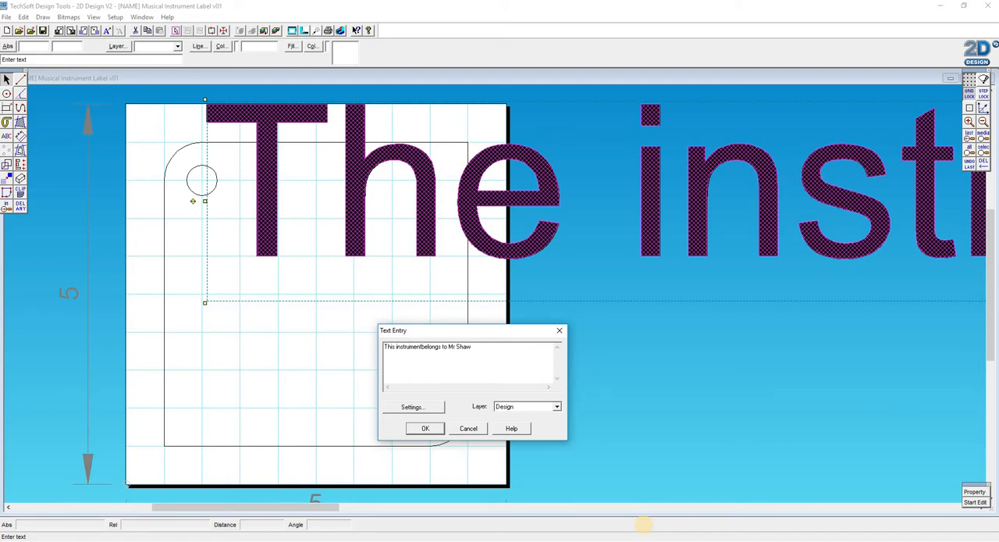
{"action": "key", "text": "Return"}
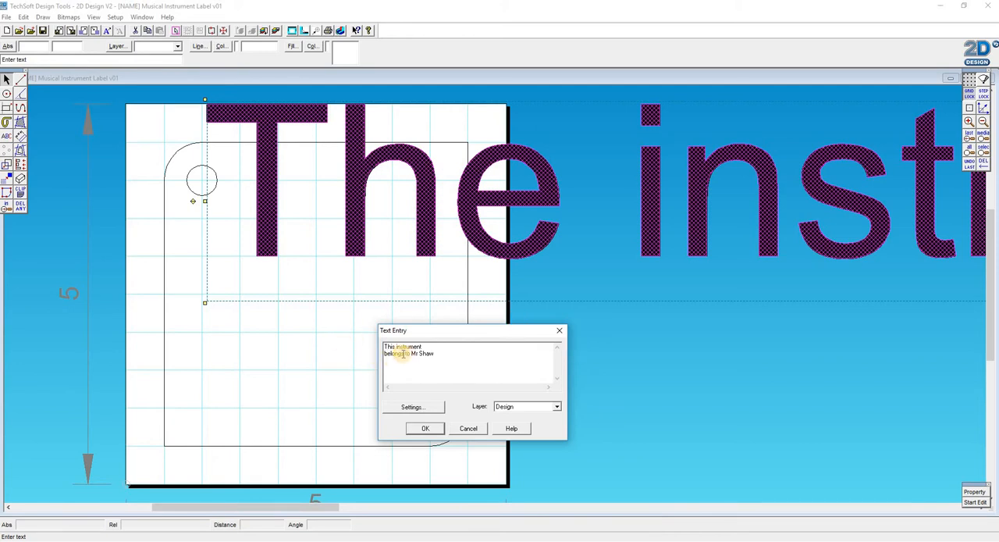
- Replace the wording before the owner's title and name with "Property of", keeping the name on a second line
{"action": "left_click_drag", "start_coordinate": [408, 353], "coordinate": [375, 336]}
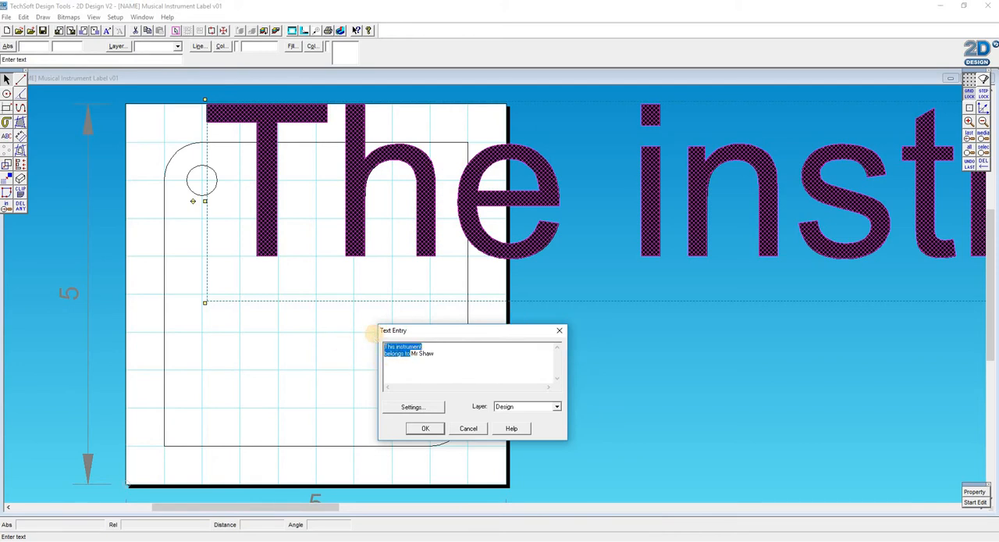
{"action": "type", "text": "Property"}
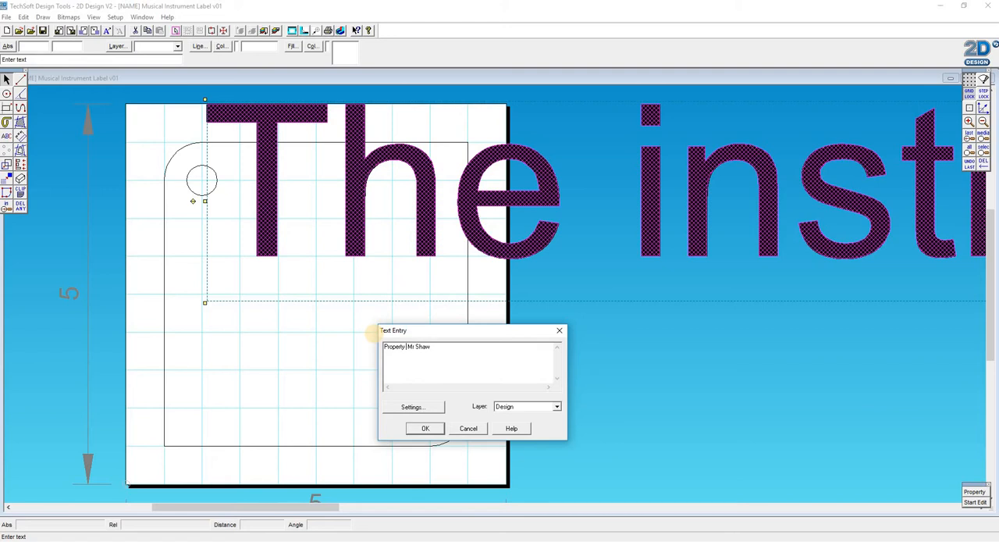
{"action": "type", "text": " of"}
{"action": "key", "text": "Return"}
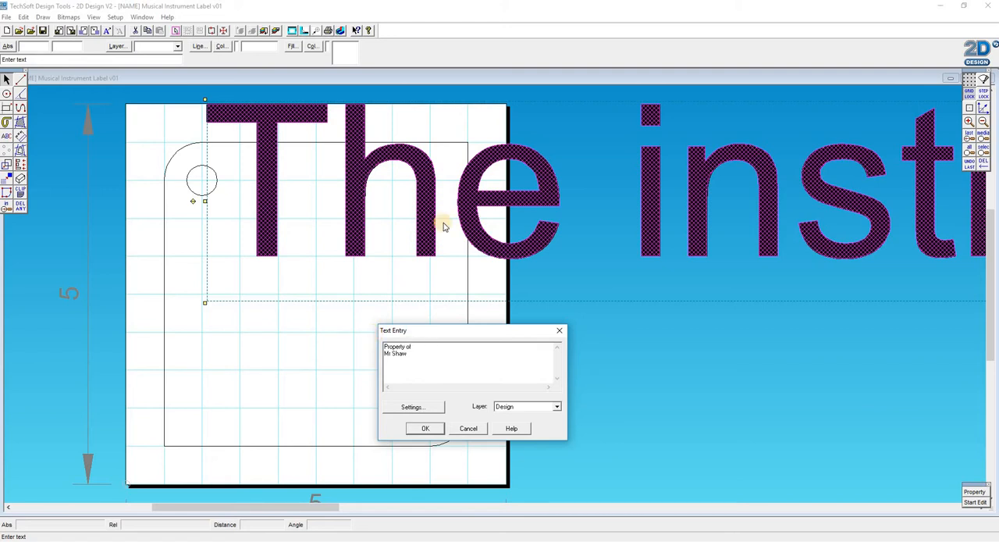
{"action": "left_click", "coordinate": [428, 429]}
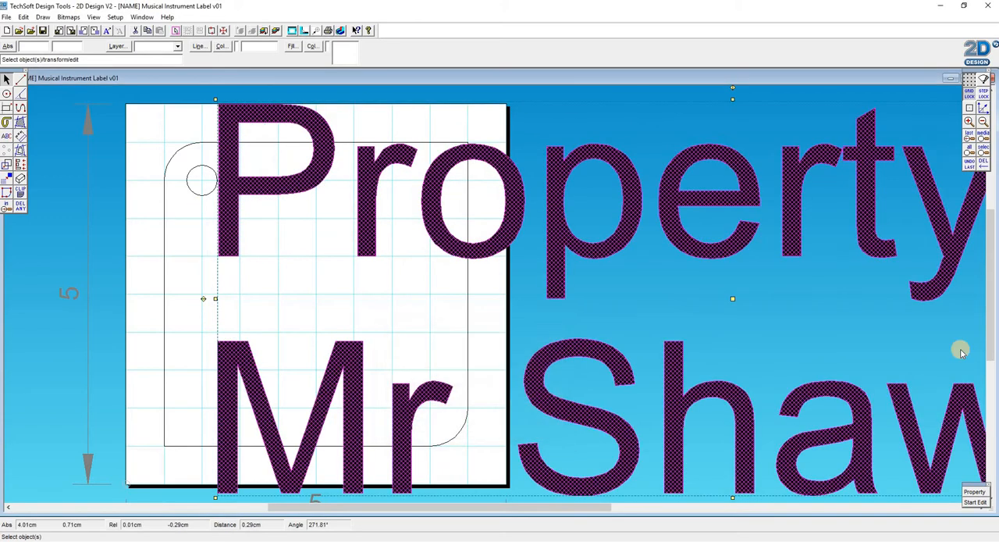
- Set the character height of the ownership text to 0.5 cm
{"action": "left_click", "coordinate": [974, 502]}
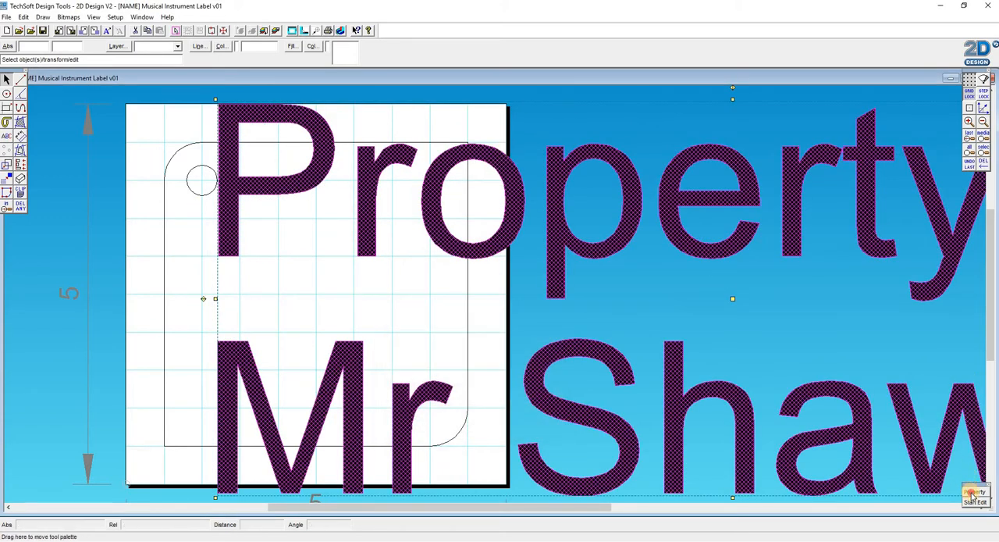
{"action": "left_click", "coordinate": [446, 295]}
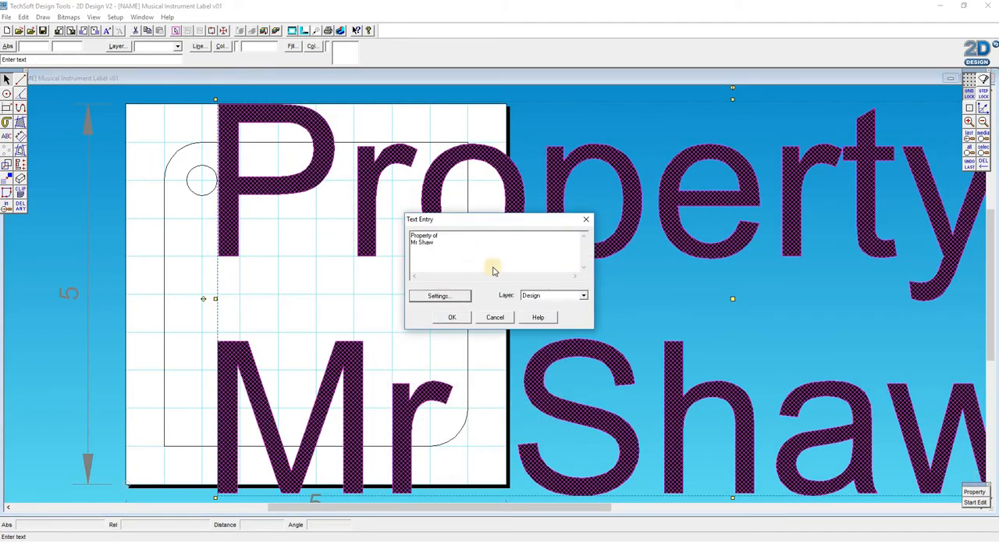
{"action": "left_click_drag", "start_coordinate": [418, 359], "coordinate": [370, 357]}
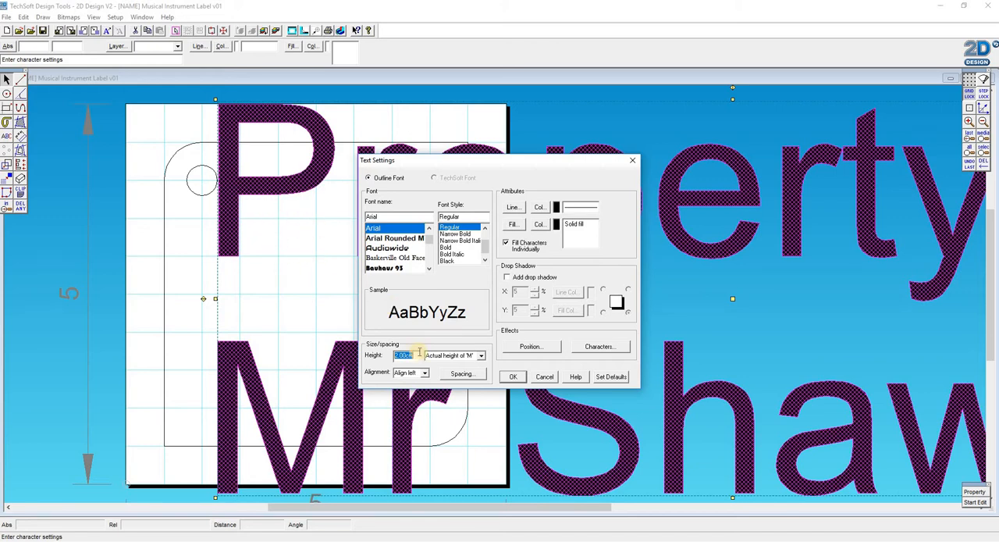
{"action": "type", "text": "0.5"}
{"action": "left_click", "coordinate": [513, 377]}
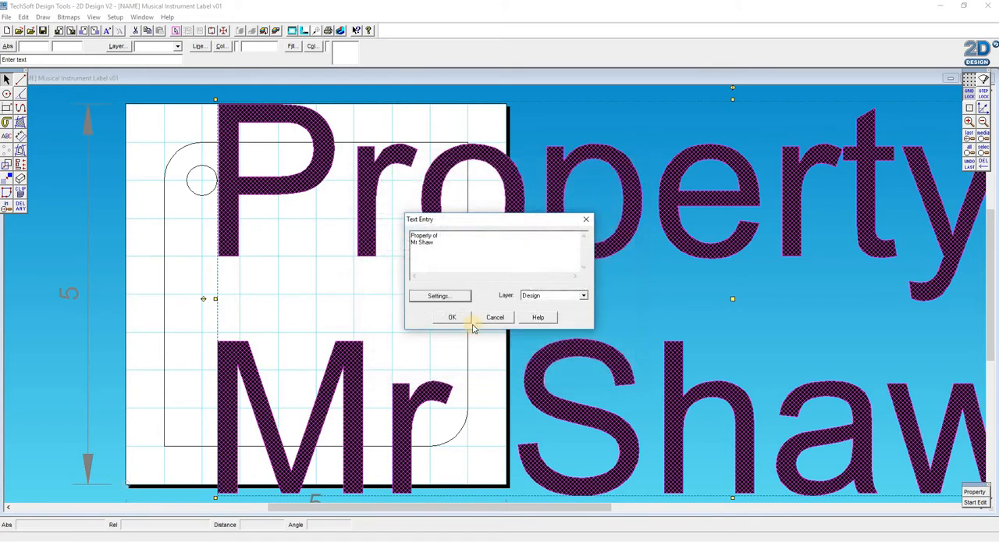
{"action": "left_click", "coordinate": [452, 317]}
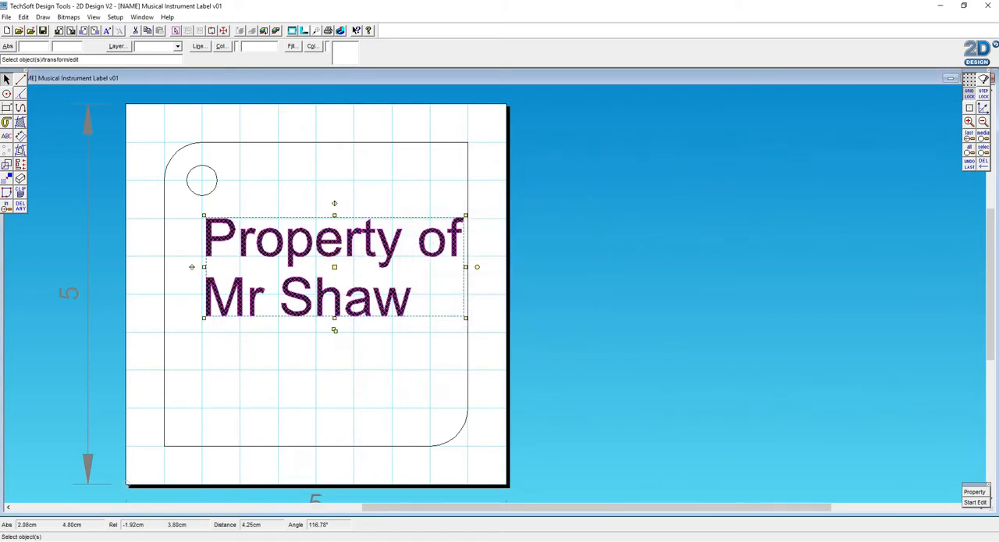
- Turn off Step Lock and move the two-line text slightly left and down so it sits centrally across the label
{"action": "left_click", "coordinate": [319, 282]}
{"action": "left_click", "coordinate": [335, 266]}
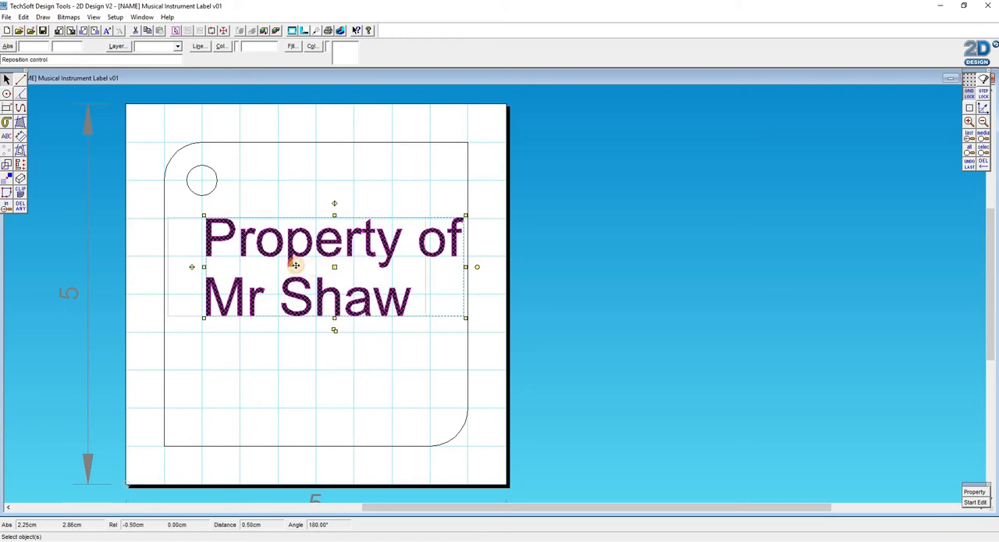
{"action": "left_click", "coordinate": [295, 266]}
{"action": "left_click", "coordinate": [296, 267]}
{"action": "left_click", "coordinate": [317, 267]}
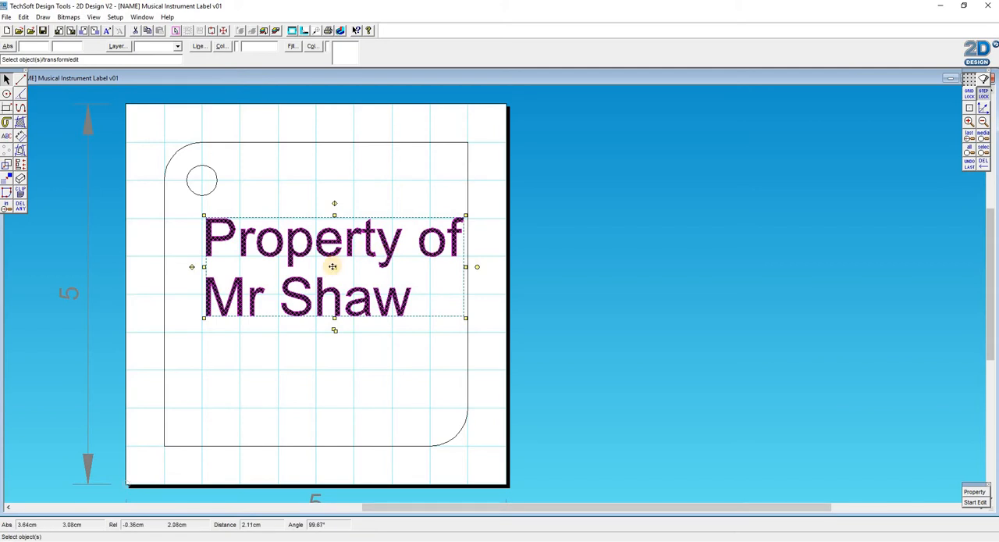
{"action": "left_click_drag", "start_coordinate": [331, 269], "coordinate": [316, 315]}
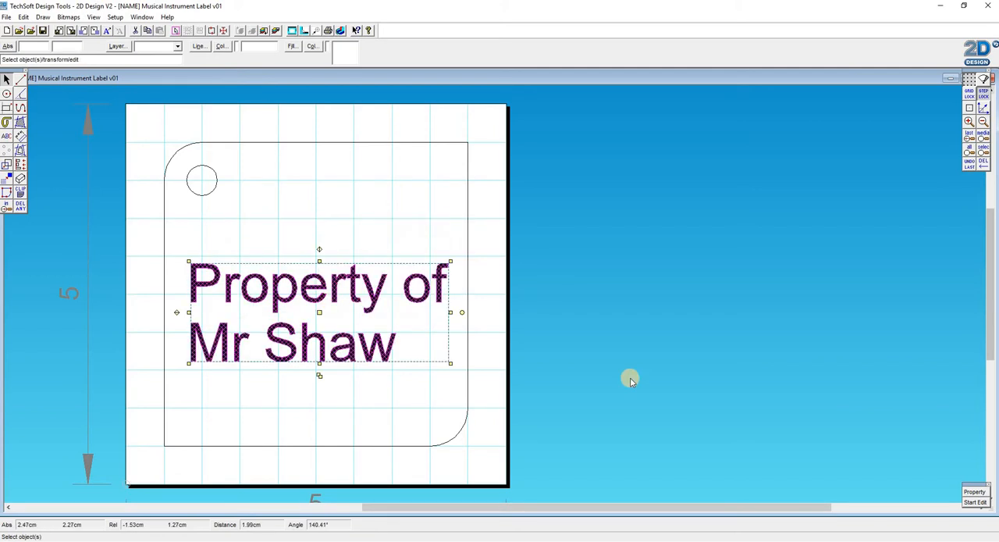
- Change the ownership text's font to Audiowide in the Oblique style
{"action": "left_click", "coordinate": [980, 500]}
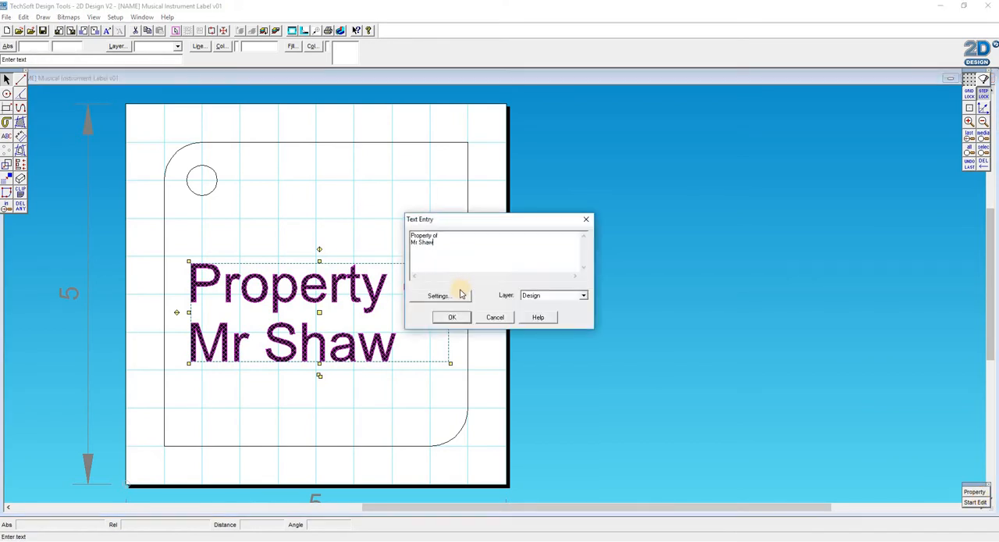
{"action": "left_click", "coordinate": [460, 296]}
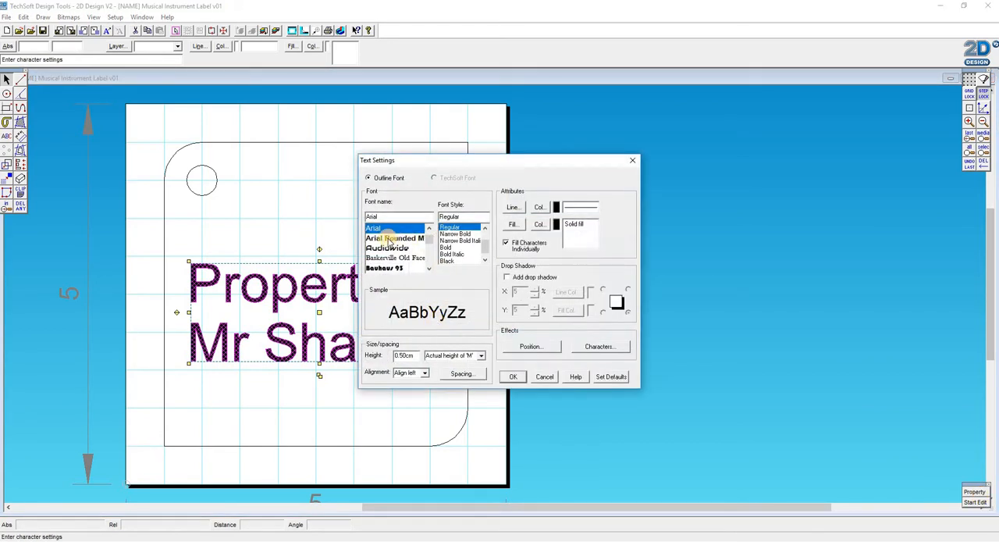
{"action": "left_click", "coordinate": [394, 248]}
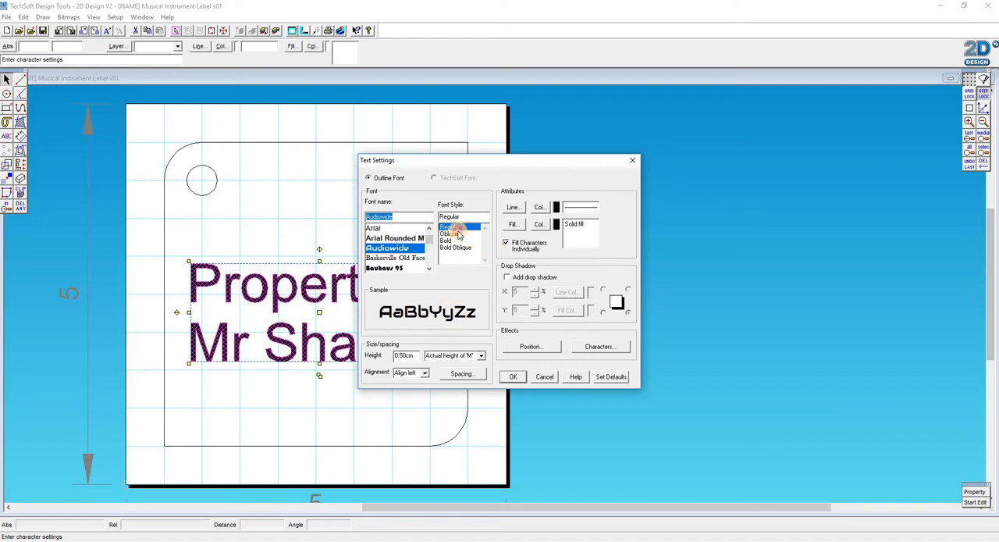
{"action": "left_click", "coordinate": [457, 234]}
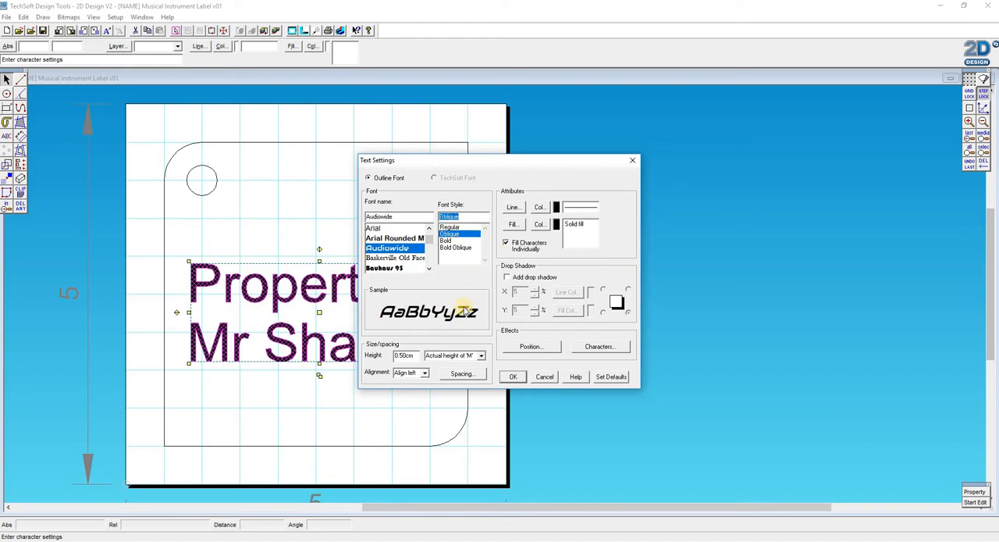
{"action": "left_click", "coordinate": [514, 377]}
{"action": "left_click", "coordinate": [453, 317]}
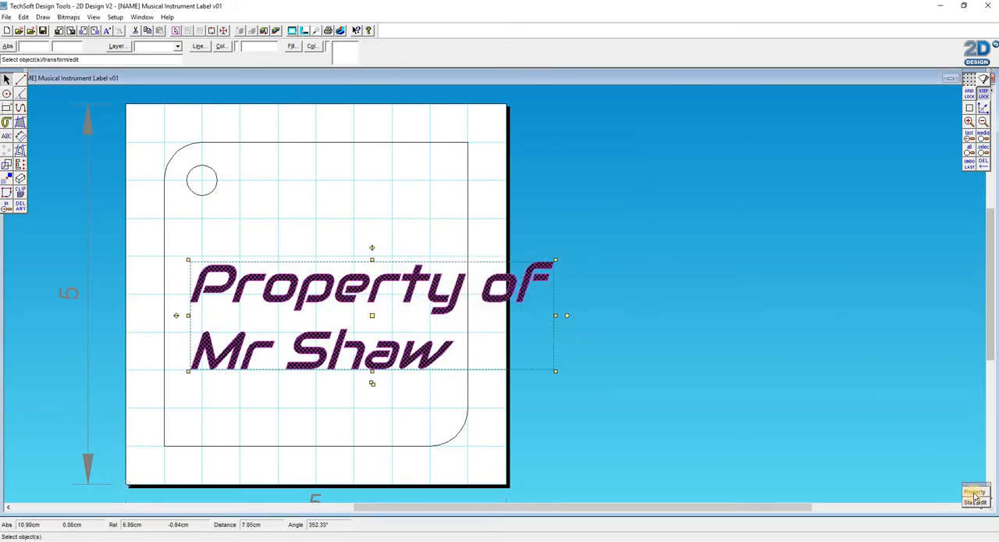
- Reduce the Audiowide text's character height to 0.3 cm
{"action": "left_click", "coordinate": [564, 364]}
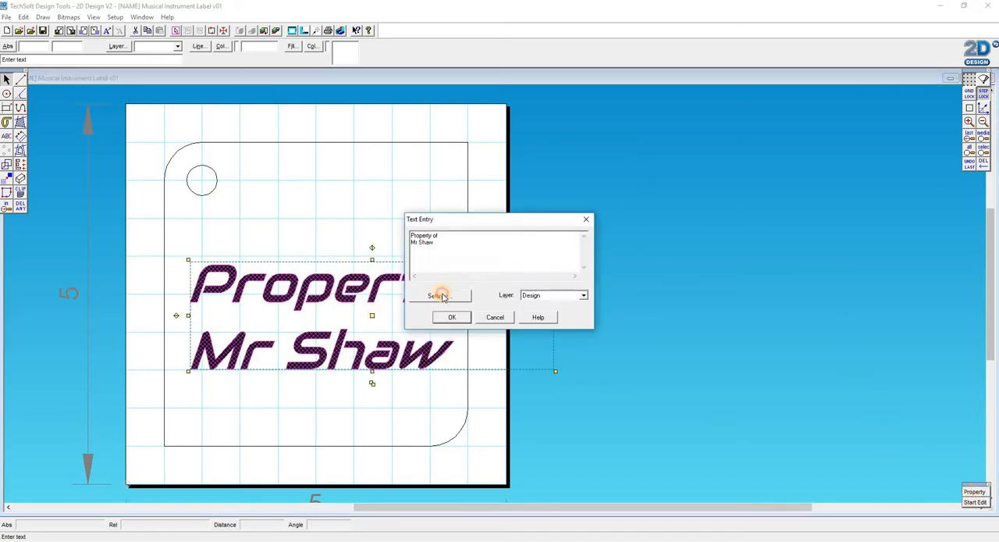
{"action": "left_click", "coordinate": [440, 295]}
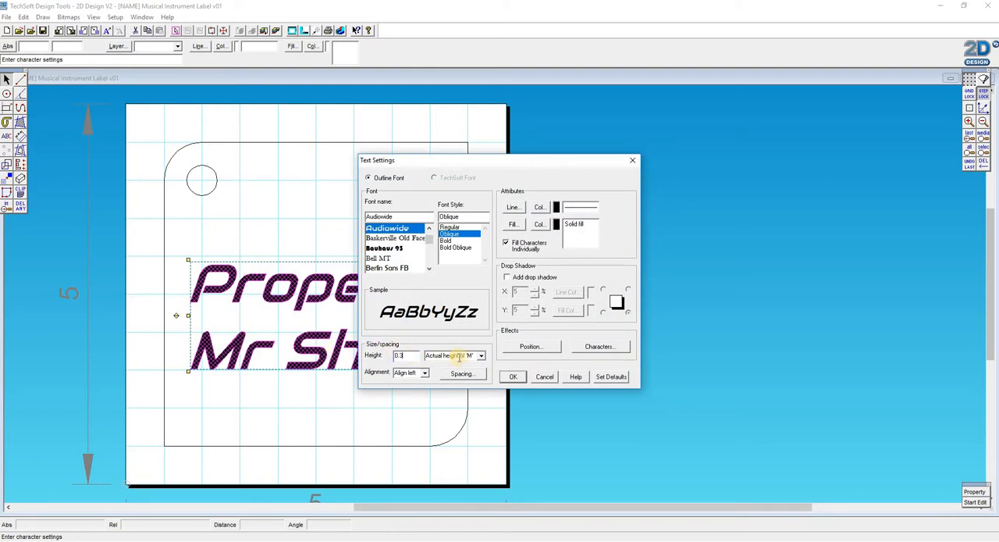
{"action": "left_click", "coordinate": [513, 377]}
{"action": "left_click", "coordinate": [456, 317]}
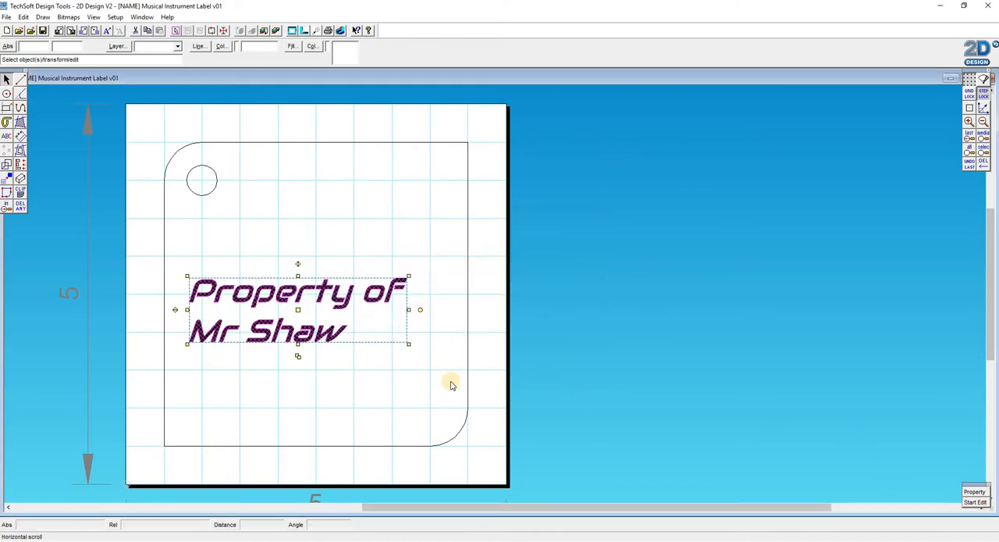
- Set the Audiowide text's character height to 0.4 cm
{"action": "left_click", "coordinate": [975, 493]}
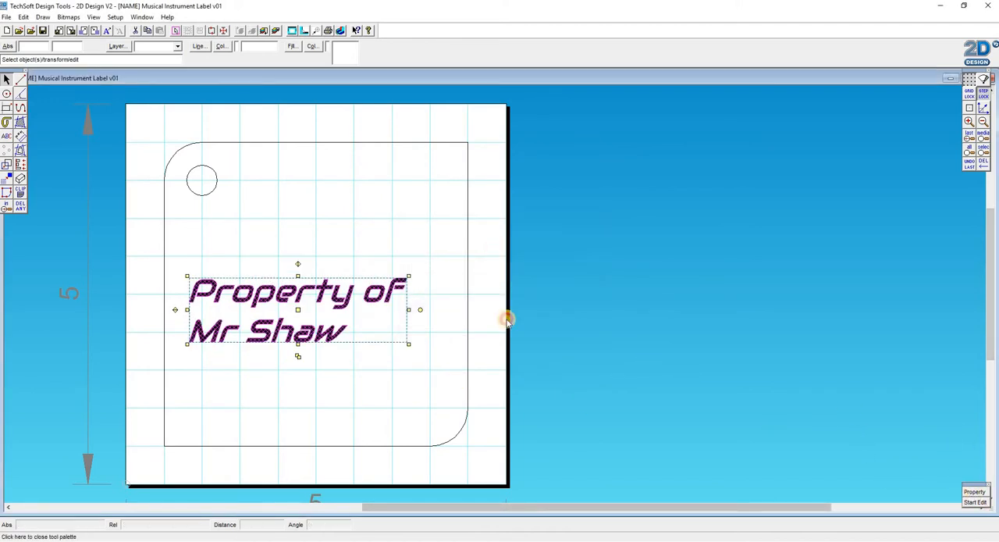
{"action": "left_click", "coordinate": [438, 295]}
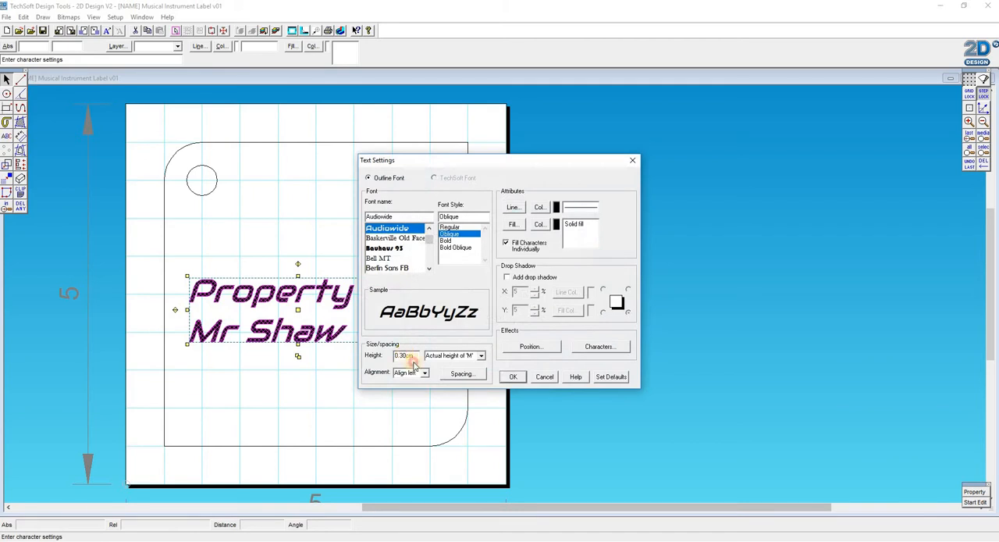
{"action": "type", "text": "4"}
{"action": "left_click", "coordinate": [510, 377]}
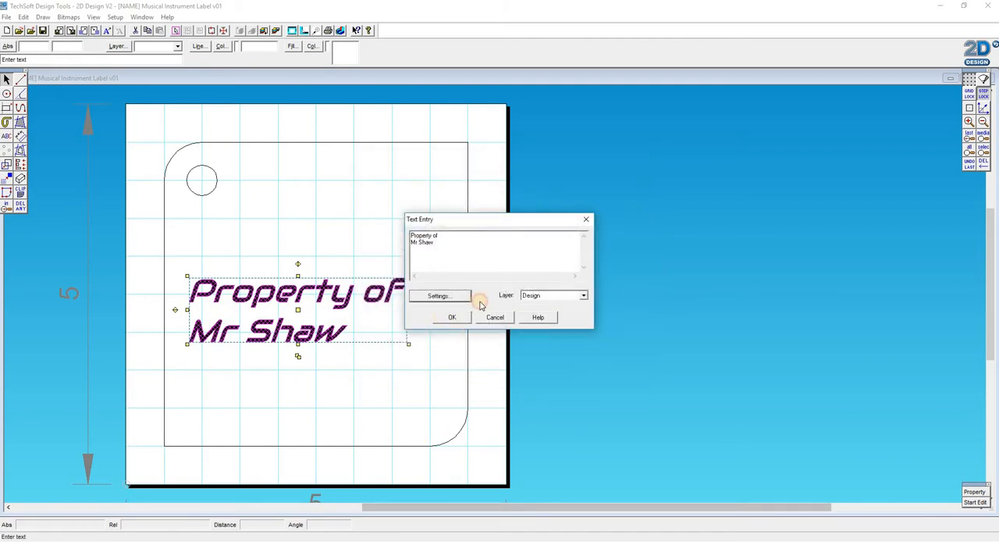
{"action": "left_click", "coordinate": [452, 317]}
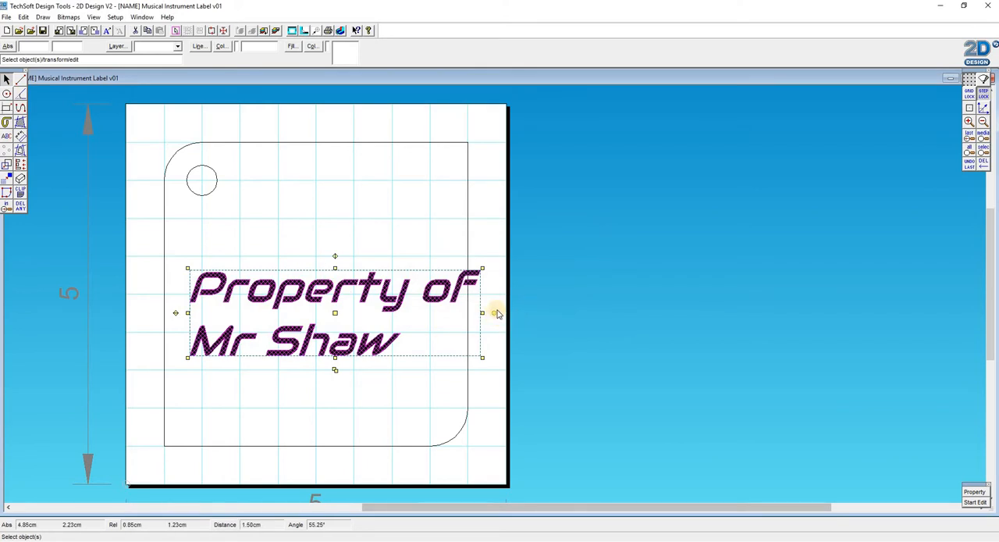
- Rotate the ownership text anticlockwise so it runs diagonally up towards the label's square upper-right corner
{"action": "left_click", "coordinate": [335, 239]}
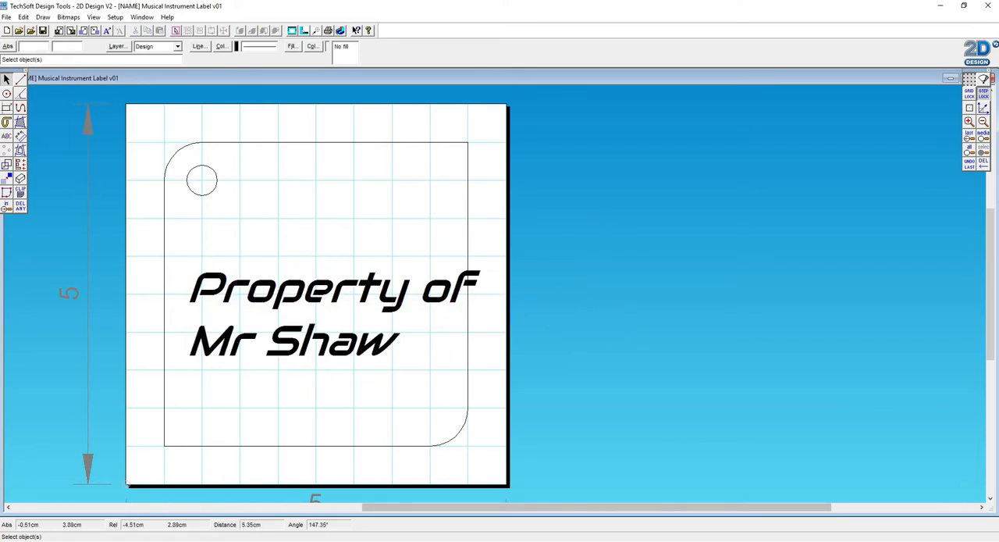
{"action": "left_click", "coordinate": [506, 315]}
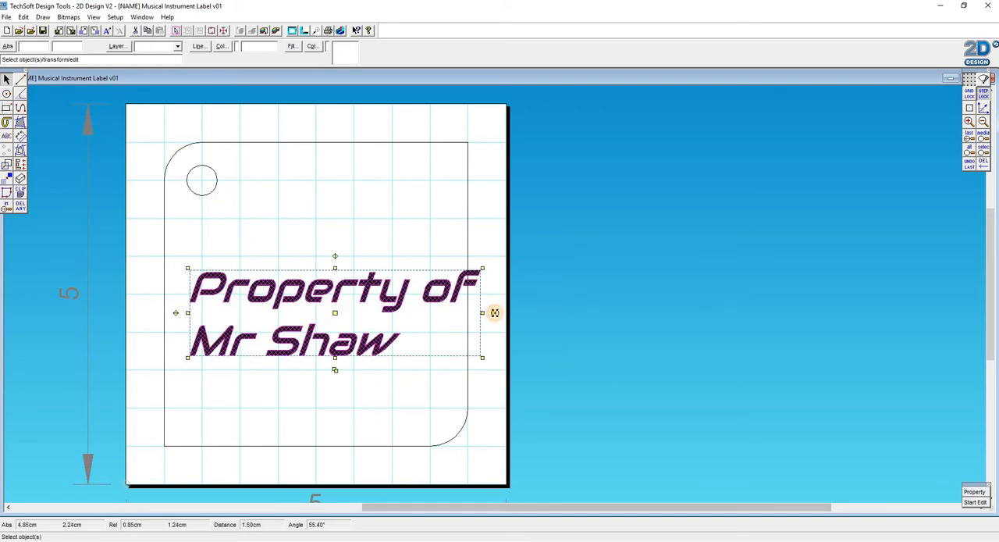
{"action": "left_click_drag", "start_coordinate": [495, 312], "coordinate": [473, 223]}
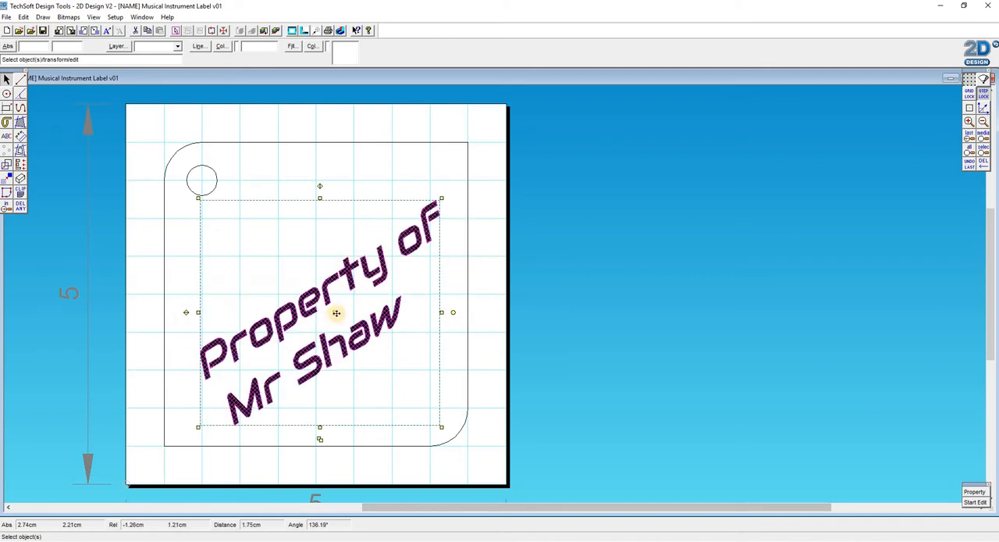
- Move the diagonal ownership text up and to the left, clearing space beneath it inside the label outline
{"action": "left_click_drag", "start_coordinate": [324, 283], "coordinate": [311, 267]}
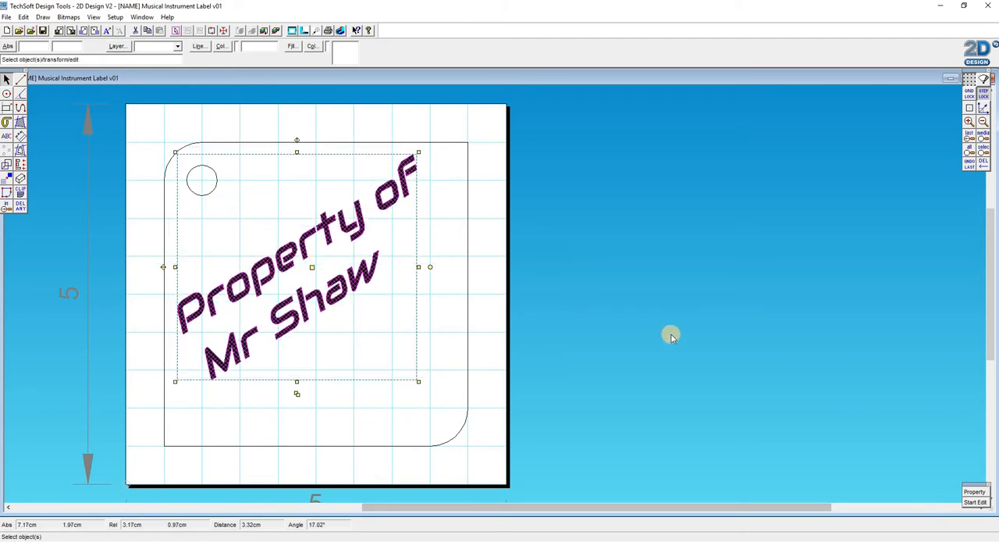
{"action": "left_click", "coordinate": [581, 326]}
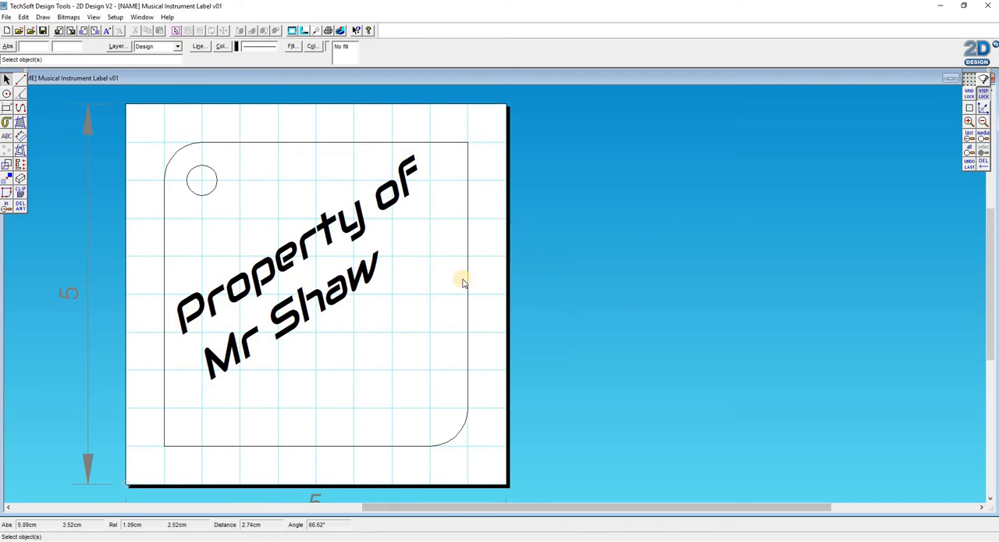
- Draw an upright rectangle 0.1 cm wide and 0.5 cm tall in the empty area below the ownership text
{"action": "left_click", "coordinate": [6, 107]}
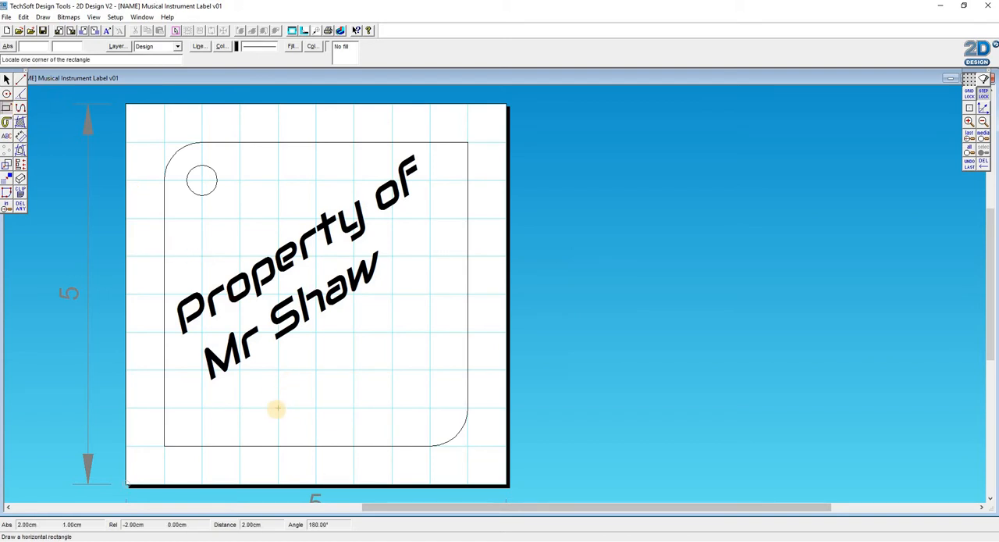
{"action": "left_click", "coordinate": [8, 208]}
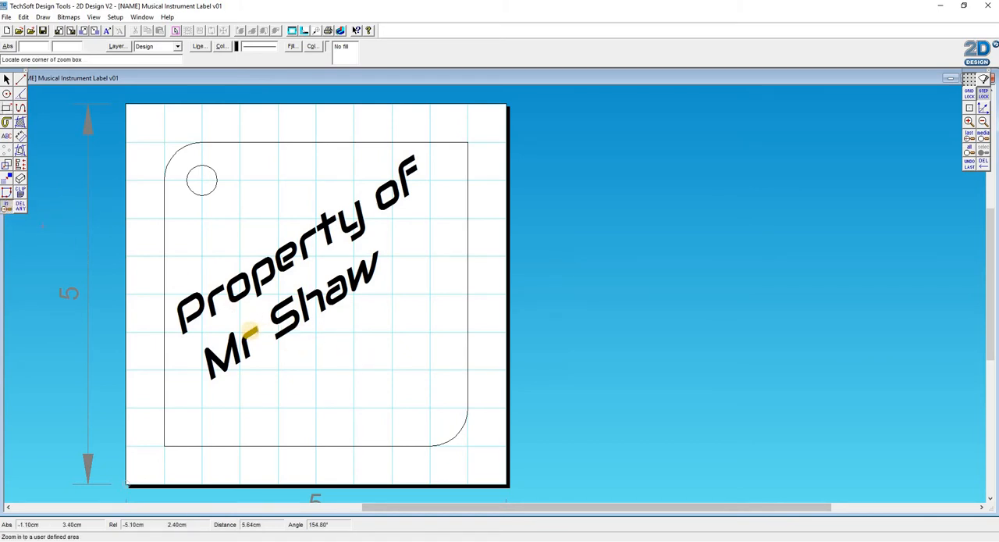
{"action": "left_click", "coordinate": [239, 331]}
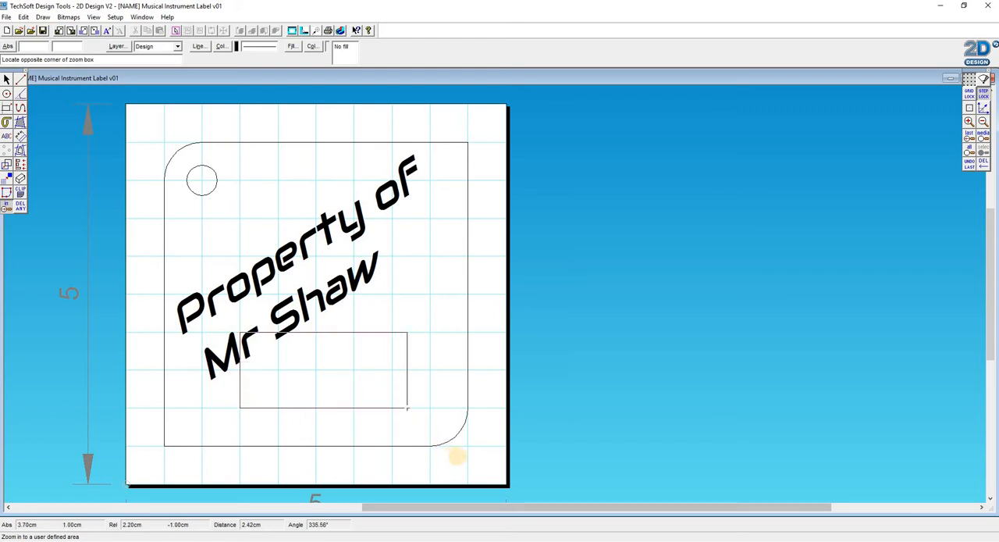
{"action": "left_click", "coordinate": [470, 449]}
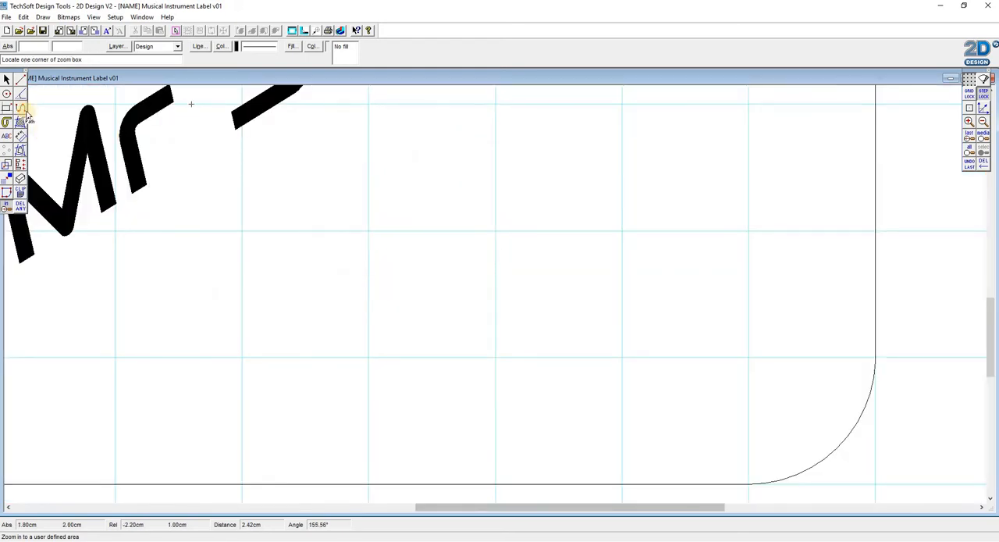
{"action": "left_click", "coordinate": [6, 109]}
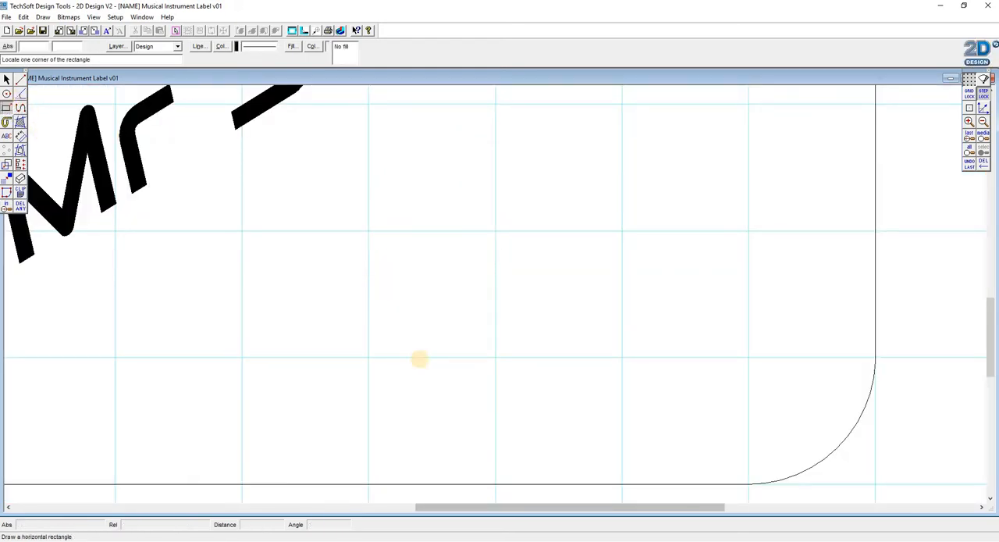
{"action": "left_click", "coordinate": [242, 407]}
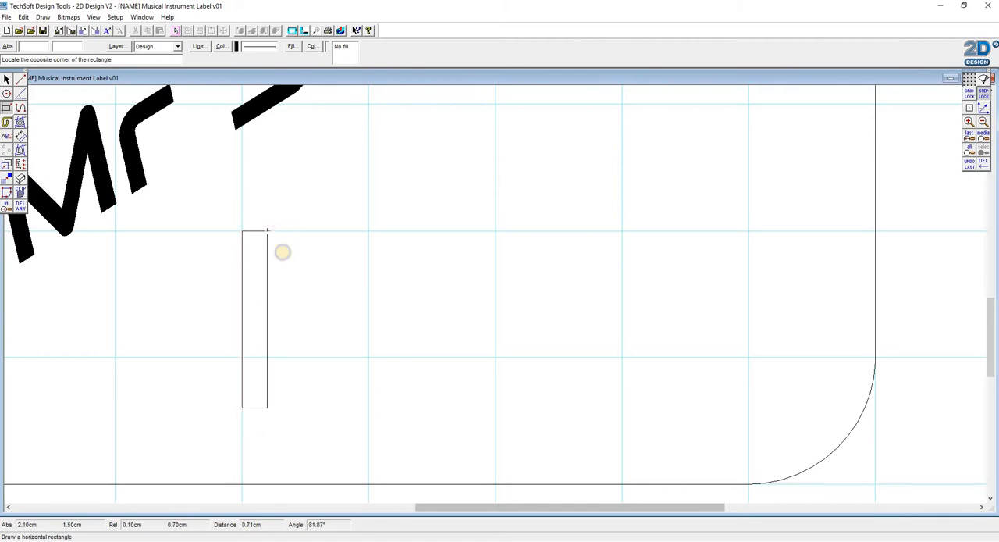
{"action": "key", "text": "Escape"}
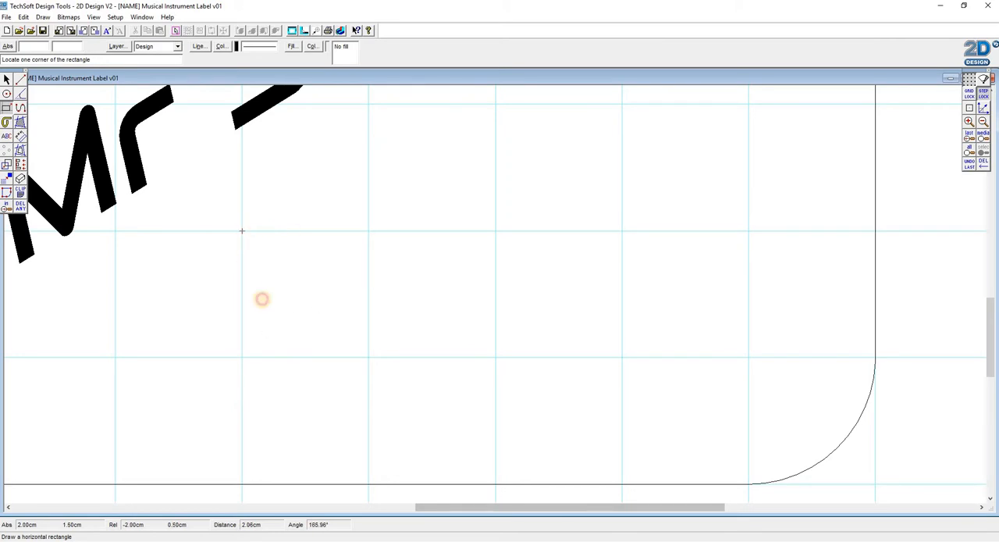
{"action": "left_click", "coordinate": [242, 231]}
{"action": "left_click", "coordinate": [267, 357]}
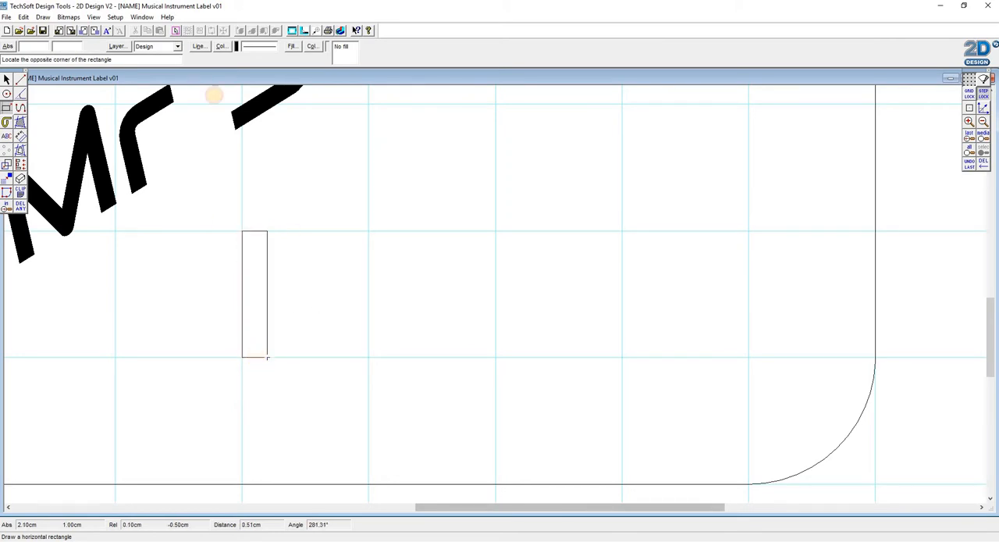
- Duplicate the narrow rectangle and place the copy directly against its right side to form two piano keys
{"action": "left_click", "coordinate": [8, 78]}
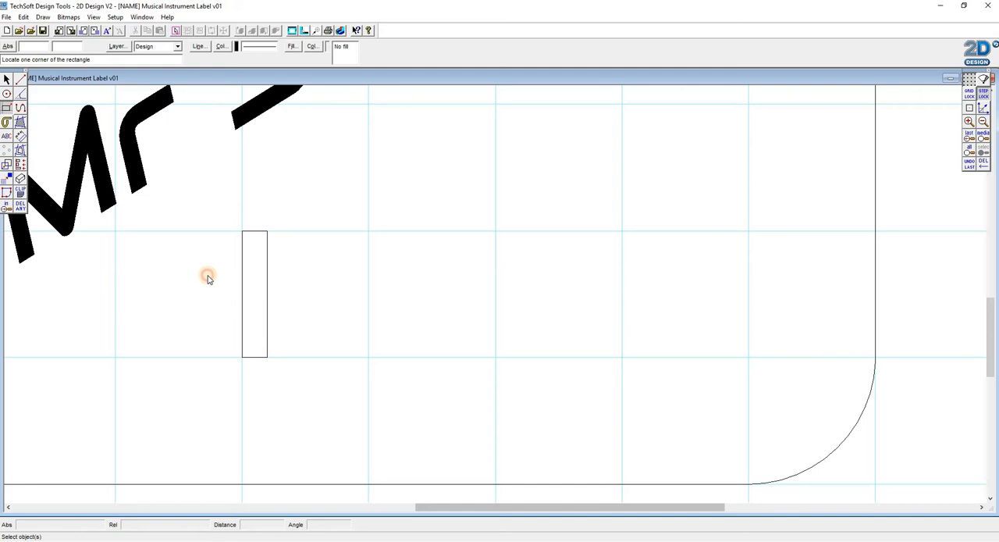
{"action": "left_click", "coordinate": [267, 305]}
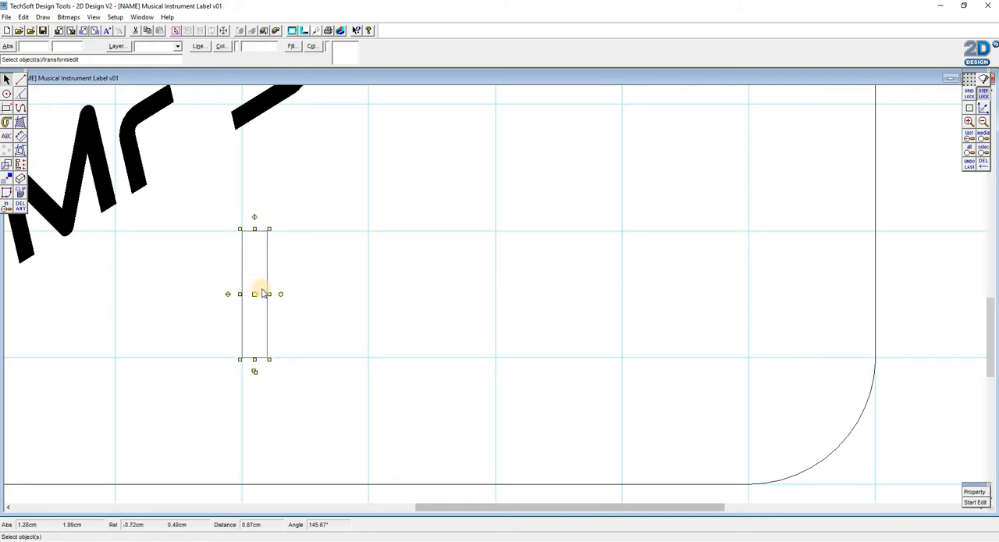
{"action": "left_click", "coordinate": [256, 370]}
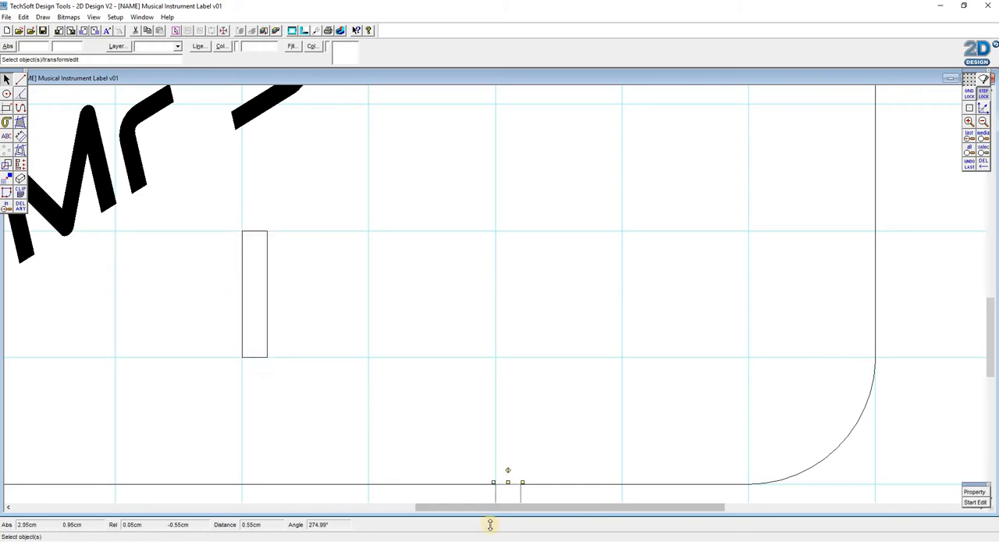
{"action": "scroll", "coordinate": [533, 413], "scroll_direction": "down", "scroll_amount": 1}
{"action": "left_click_drag", "start_coordinate": [509, 403], "coordinate": [294, 284]}
{"action": "scroll", "coordinate": [457, 335], "scroll_direction": "up", "scroll_amount": 1}
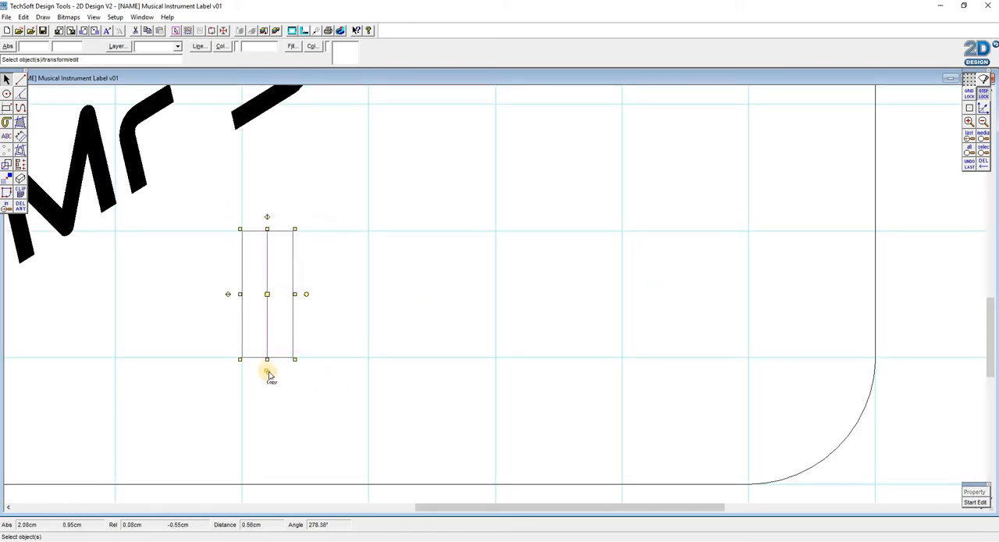
- Duplicate the pair of keys and butt the copy against its right side to make a block of four
{"action": "left_click", "coordinate": [268, 373]}
{"action": "scroll", "coordinate": [522, 414], "scroll_direction": "down", "scroll_amount": 1}
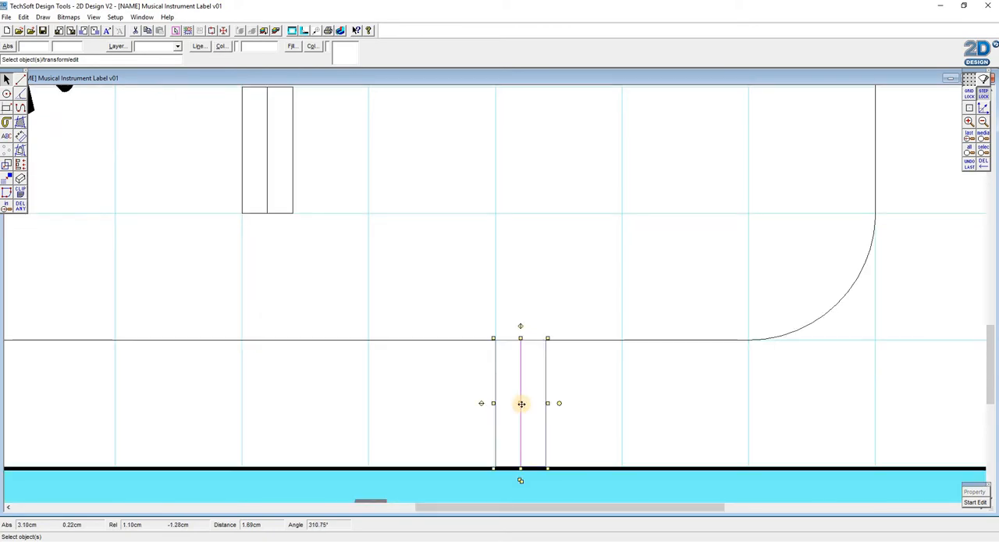
{"action": "left_click_drag", "start_coordinate": [521, 403], "coordinate": [215, 59]}
{"action": "scroll", "coordinate": [337, 245], "scroll_direction": "up", "scroll_amount": 1}
- Duplicate the four-key block three times, placing the copies end to end to form a row of sixteen white keys
{"action": "scroll", "coordinate": [375, 189], "scroll_direction": "down", "scroll_amount": 1}
{"action": "left_click", "coordinate": [294, 228]}
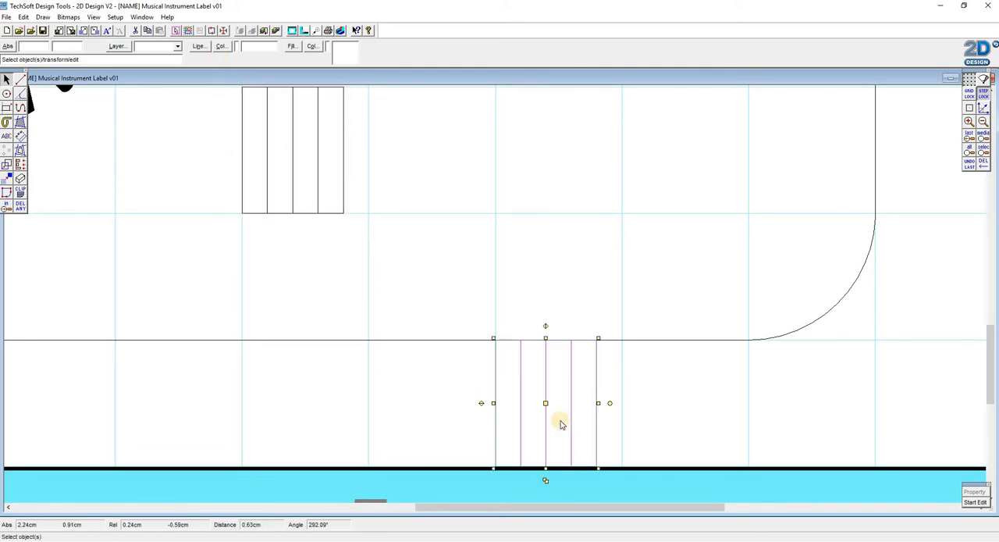
{"action": "left_click_drag", "start_coordinate": [546, 403], "coordinate": [404, 139]}
{"action": "left_click", "coordinate": [395, 228]}
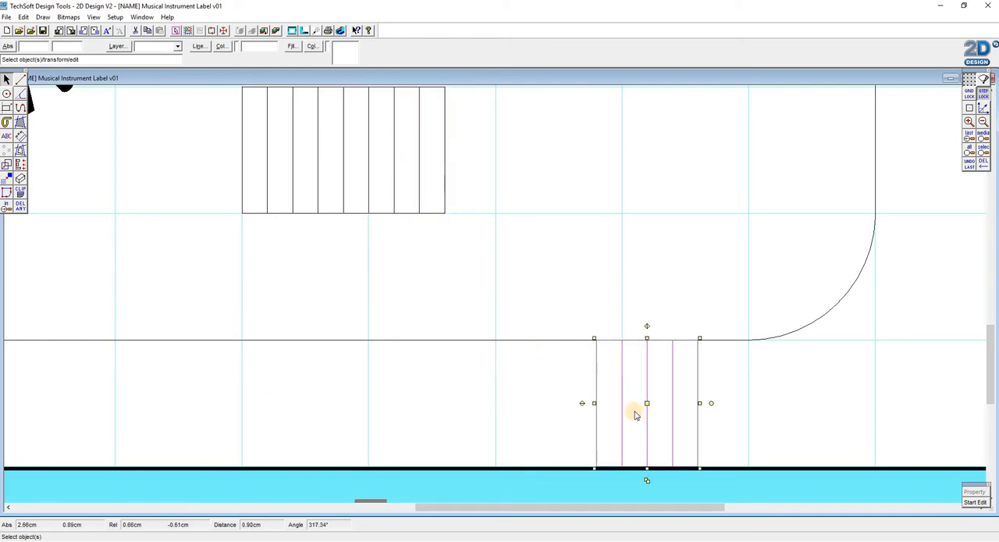
{"action": "left_click_drag", "start_coordinate": [647, 403], "coordinate": [490, 127]}
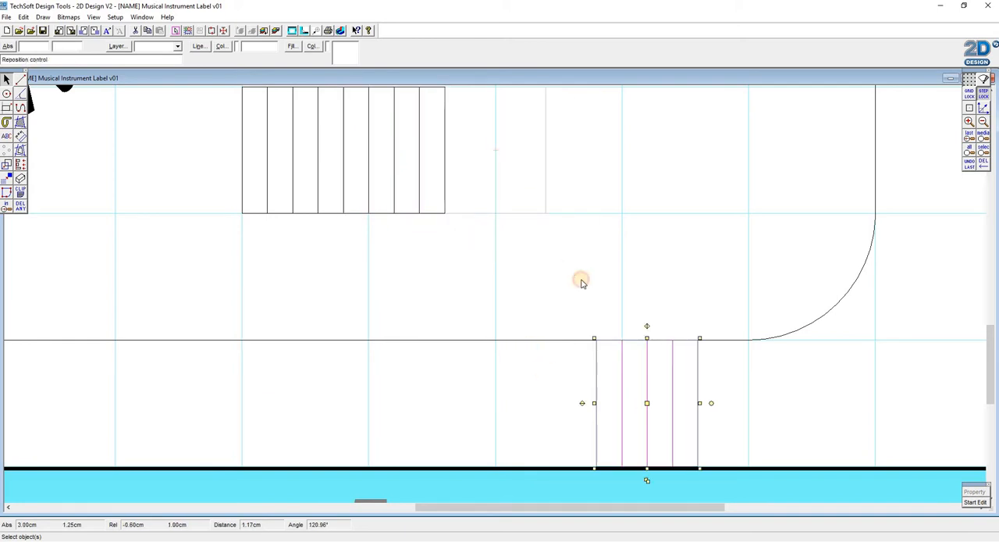
{"action": "left_click", "coordinate": [495, 228]}
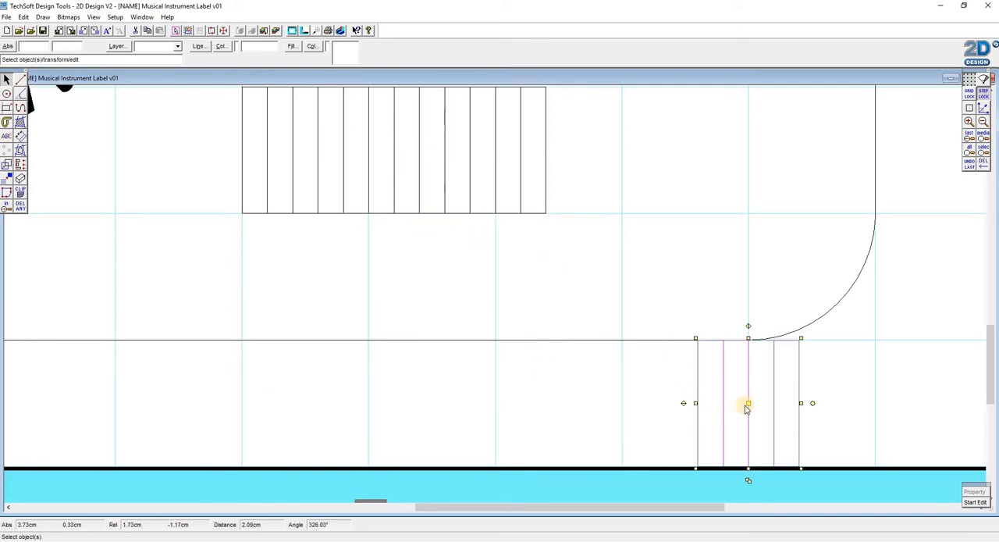
{"action": "left_click_drag", "start_coordinate": [748, 403], "coordinate": [595, 149]}
{"action": "scroll", "coordinate": [404, 95], "scroll_direction": "up", "scroll_amount": 3}
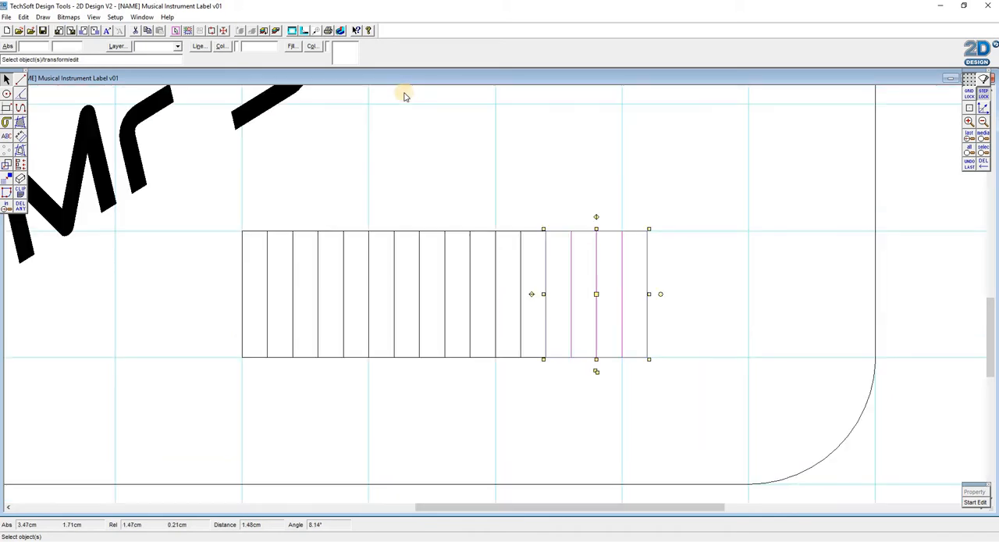
{"action": "left_click", "coordinate": [350, 167]}
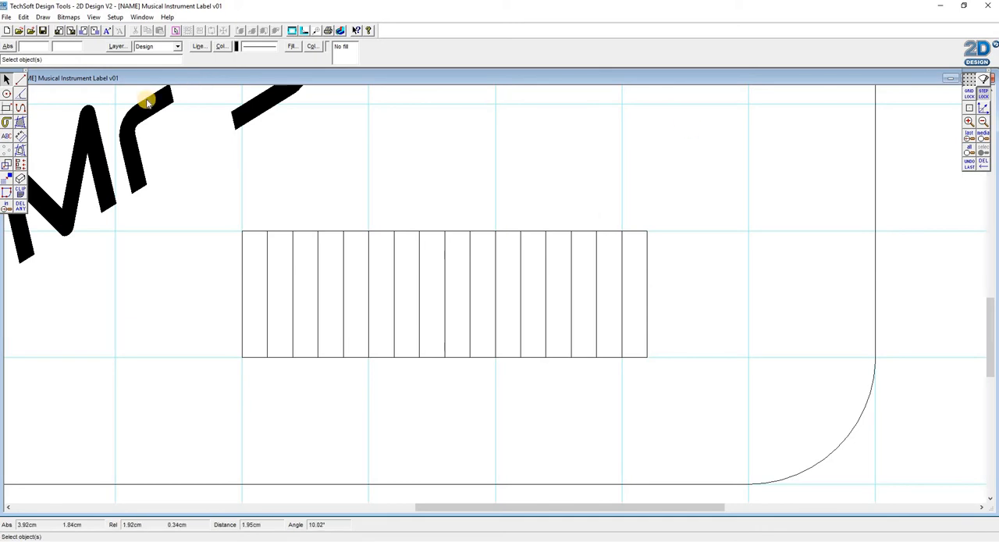
- Draw a shorter, thinner rectangle over the top of the first key division and give it a solid black fill
{"action": "left_click", "coordinate": [6, 108]}
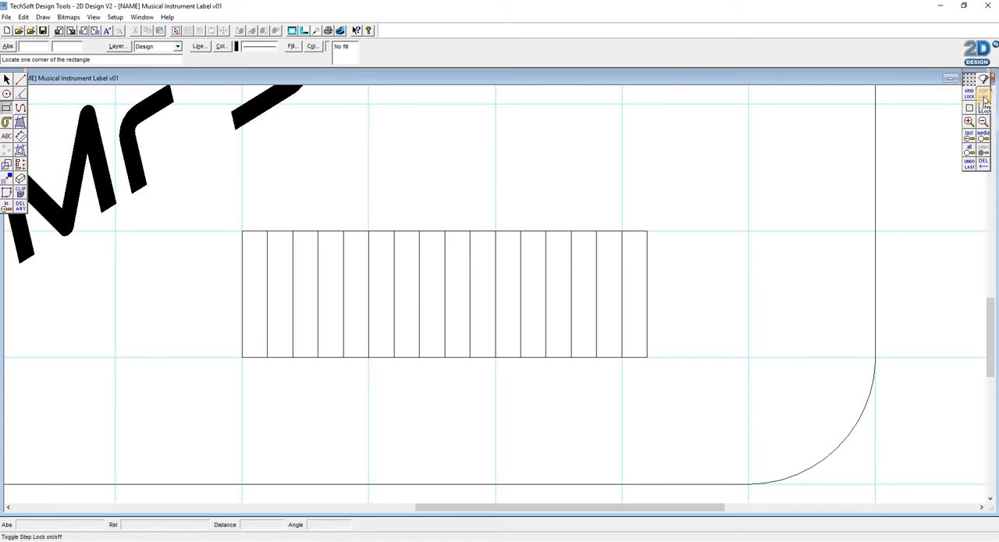
{"action": "left_click", "coordinate": [259, 230]}
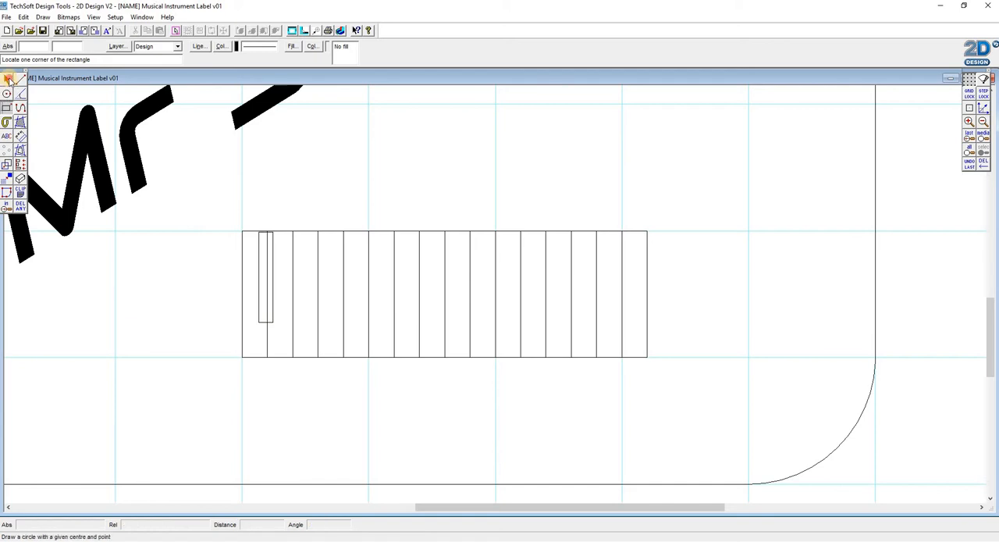
{"action": "left_click", "coordinate": [6, 79]}
{"action": "left_click", "coordinate": [257, 258]}
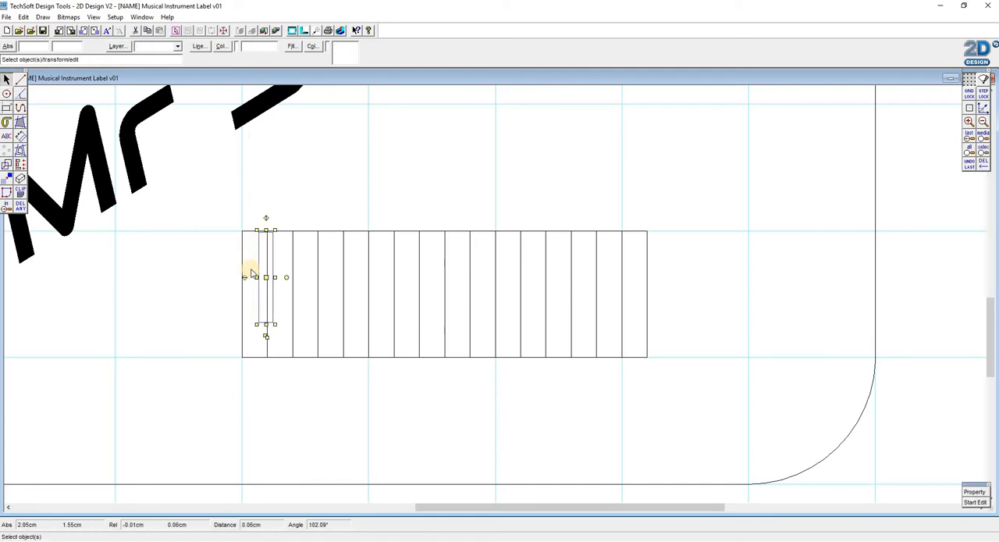
{"action": "left_click", "coordinate": [291, 46]}
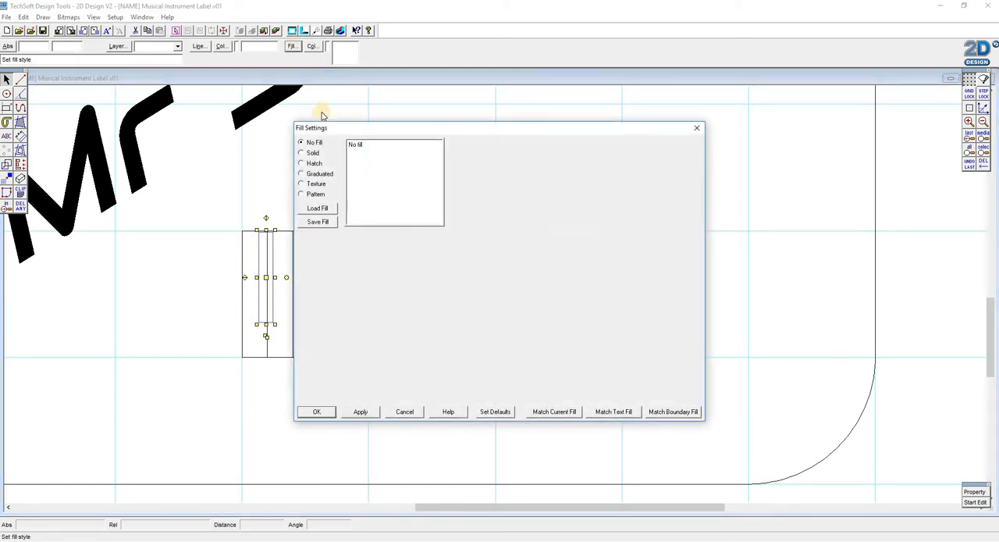
{"action": "left_click", "coordinate": [303, 153]}
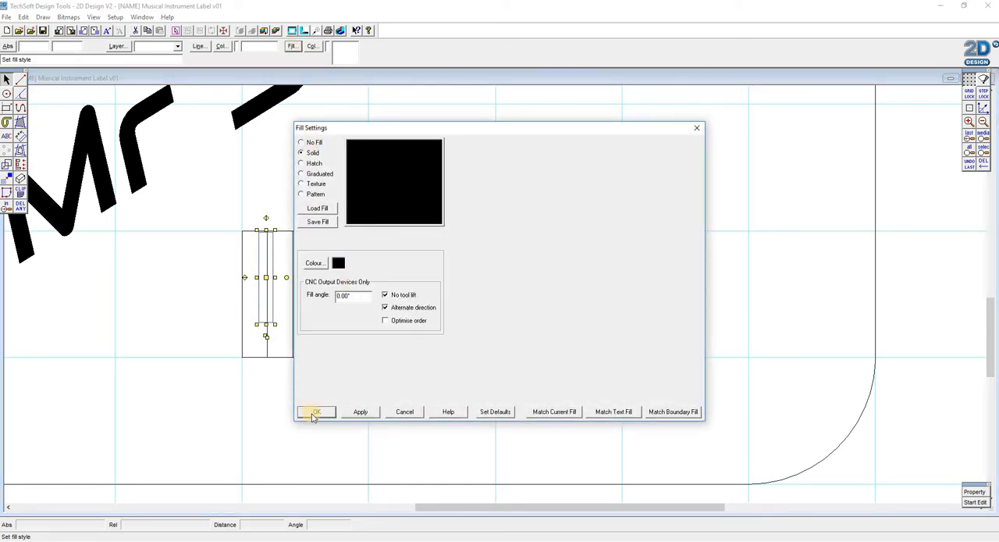
{"action": "key", "text": "Return"}
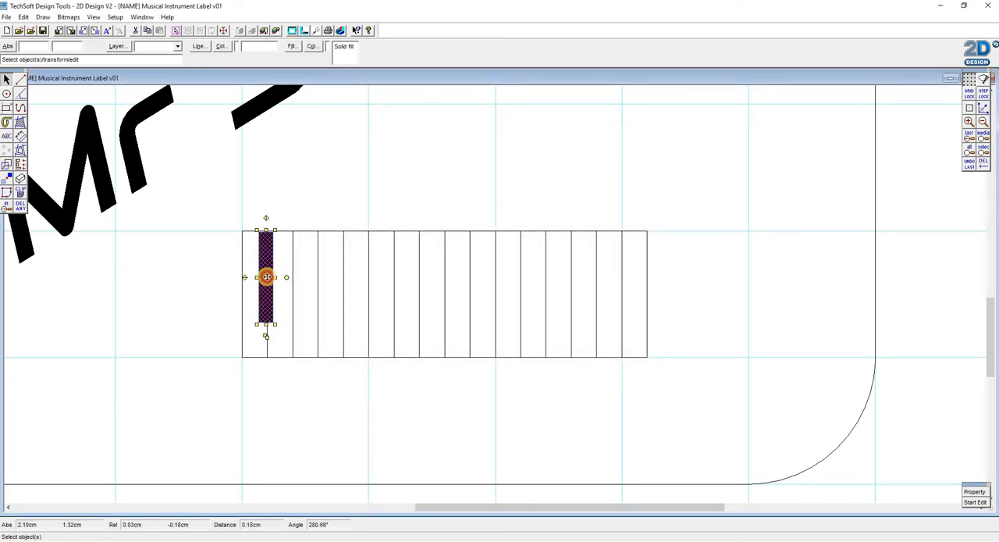
- Centre the black key on the line between the first two white keys, flush with their top edge
{"action": "left_click", "coordinate": [266, 277]}
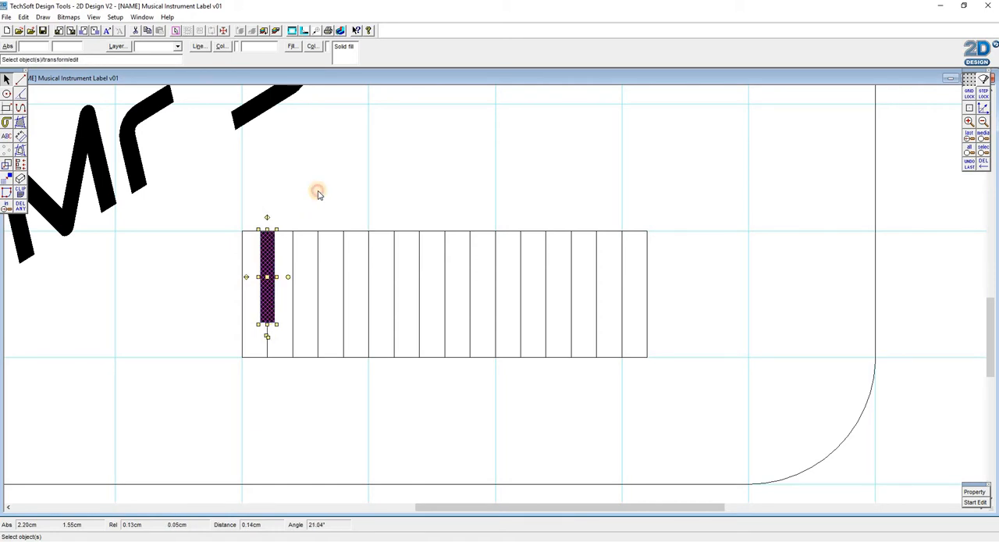
{"action": "left_click", "coordinate": [291, 323]}
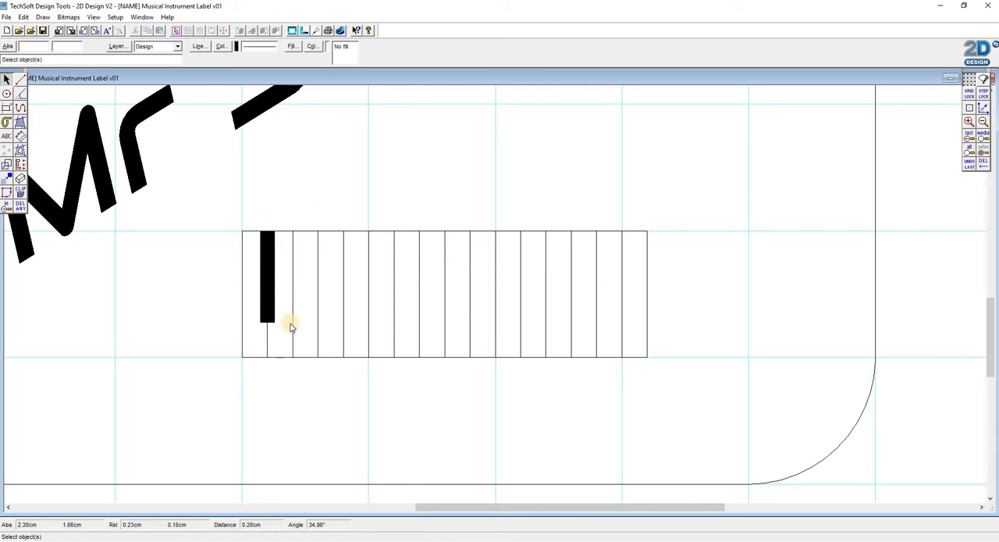
- Toggle Step Lock and duplicate the black key, placing the copy on the second key division
{"action": "left_click", "coordinate": [268, 273]}
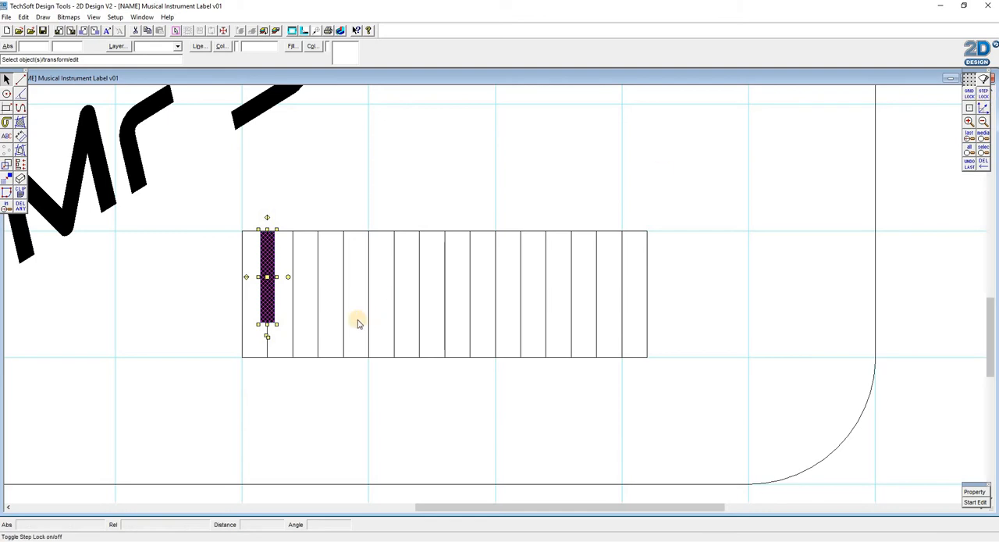
{"action": "left_click", "coordinate": [981, 94]}
{"action": "left_click_drag", "start_coordinate": [267, 336], "coordinate": [521, 469]}
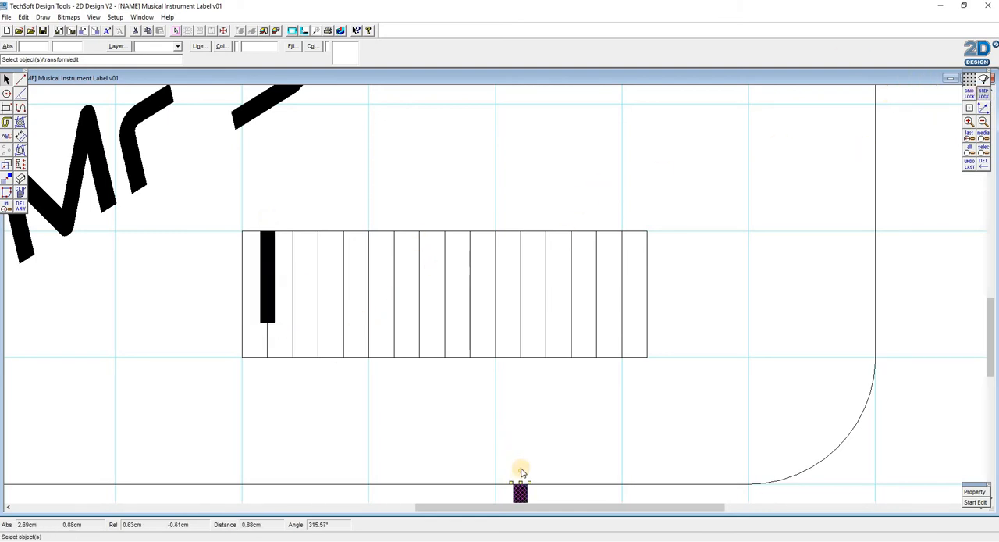
{"action": "scroll", "coordinate": [523, 406], "scroll_direction": "down", "scroll_amount": 3}
{"action": "left_click_drag", "start_coordinate": [521, 384], "coordinate": [291, 133]}
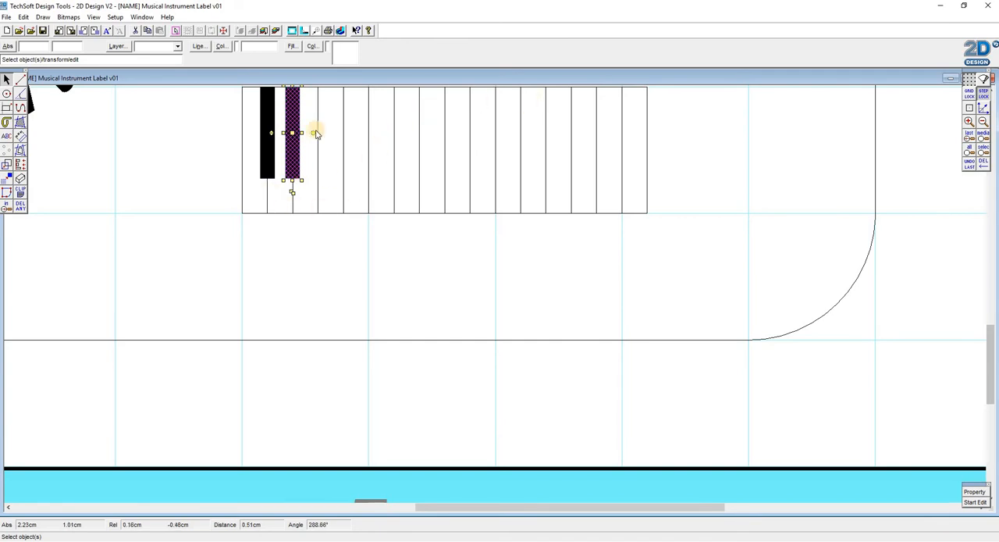
- Duplicate the second black key and place the copy on the fourth key division, leaving the third division bare
{"action": "key", "text": "ctrl+v"}
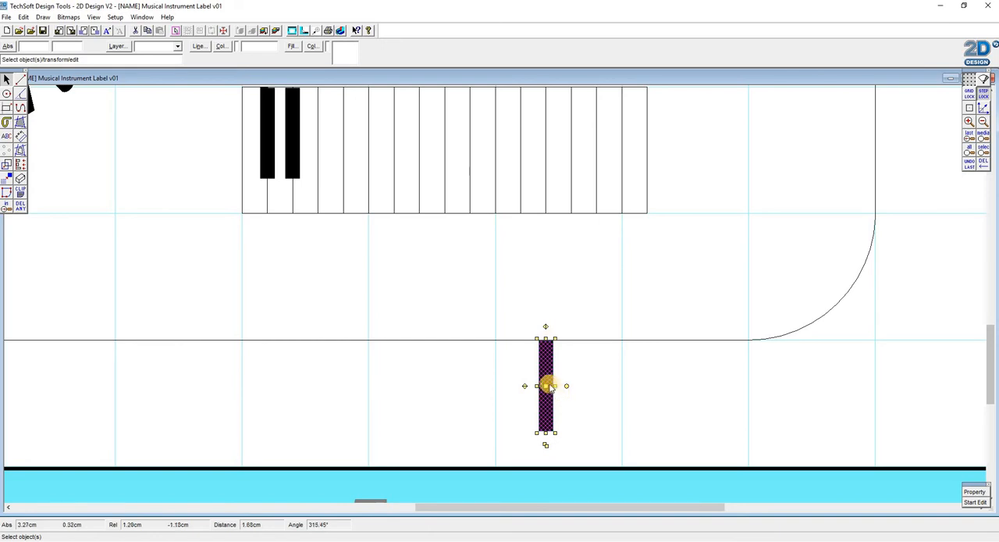
{"action": "left_click_drag", "start_coordinate": [546, 385], "coordinate": [344, 134]}
- Duplicate the black key onto the fifth and sixth key divisions to complete the group of three
{"action": "left_click", "coordinate": [357, 210]}
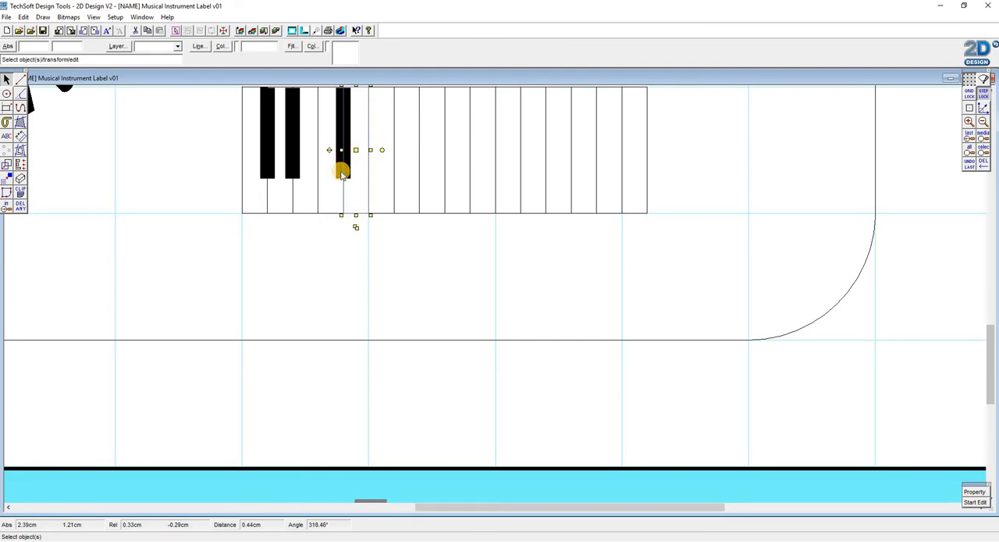
{"action": "left_click", "coordinate": [342, 175]}
{"action": "left_click_drag", "start_coordinate": [343, 192], "coordinate": [596, 444]}
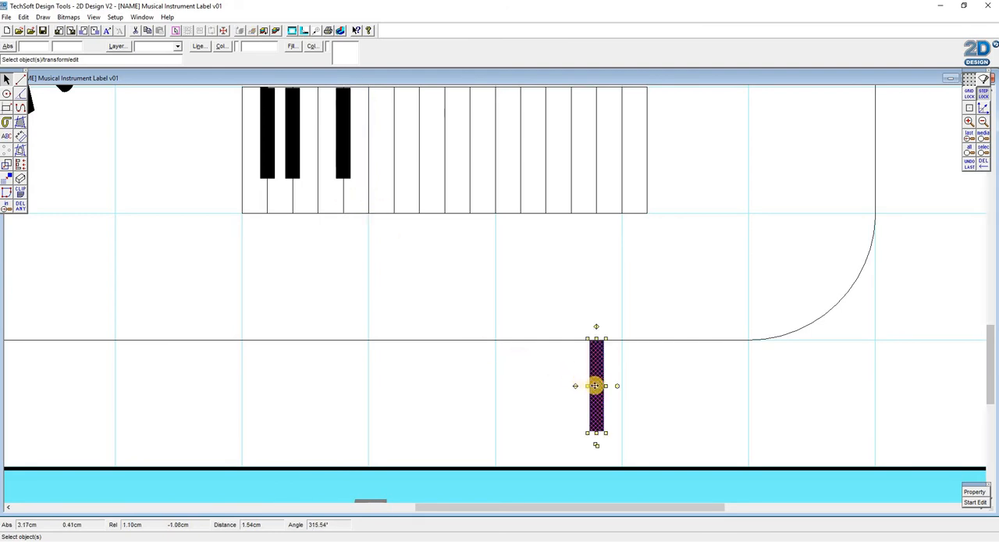
{"action": "left_click_drag", "start_coordinate": [354, 107], "coordinate": [367, 131]}
{"action": "left_click", "coordinate": [368, 193]}
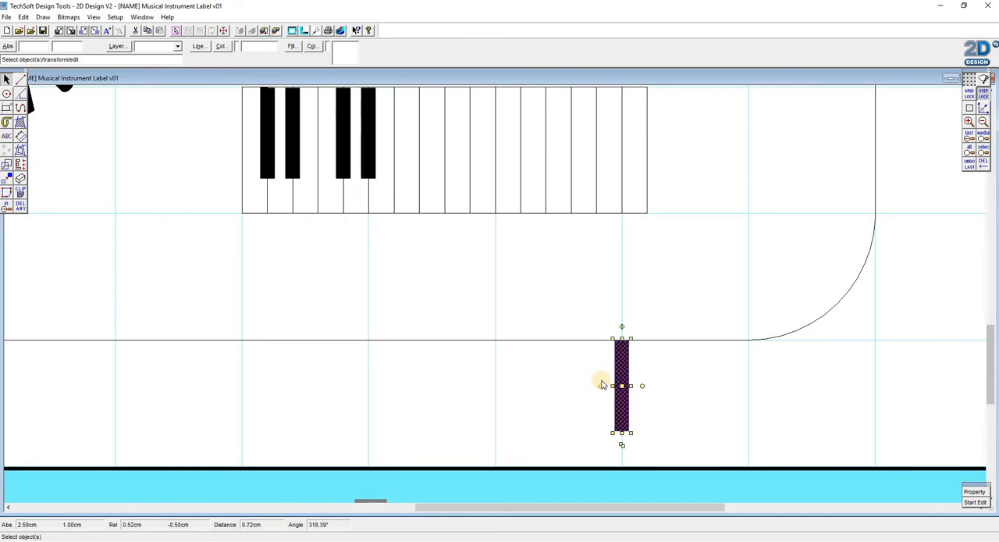
{"action": "left_click_drag", "start_coordinate": [620, 385], "coordinate": [406, 149]}
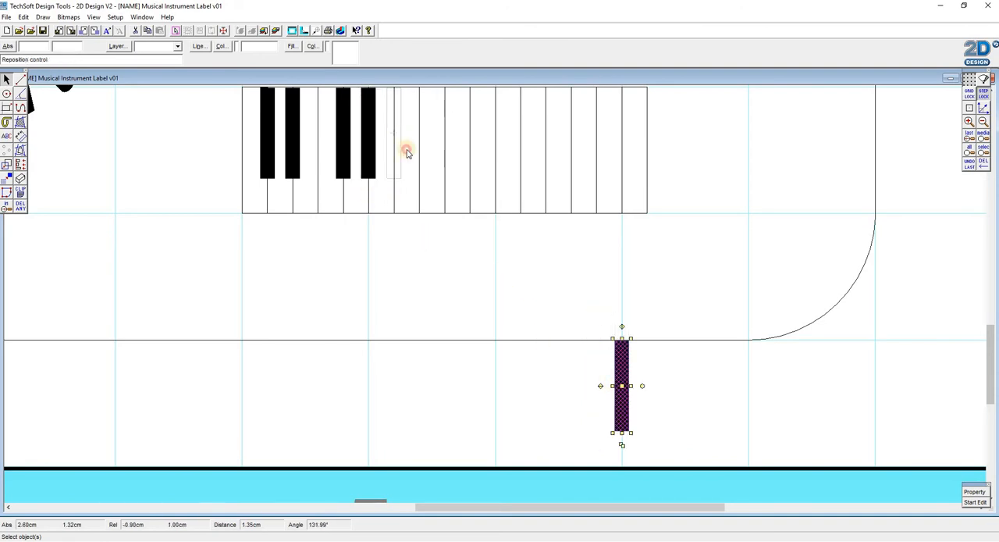
- Duplicate the set of five black keys onto the next octave, leaving one division bare after the first set
{"action": "scroll", "coordinate": [245, 211], "scroll_direction": "up", "scroll_amount": 3}
{"action": "left_click_drag", "start_coordinate": [245, 211], "coordinate": [415, 334]}
{"action": "left_click_drag", "start_coordinate": [330, 338], "coordinate": [642, 305]}
{"action": "scroll", "coordinate": [582, 438], "scroll_direction": "down", "scroll_amount": 3}
{"action": "scroll", "coordinate": [547, 308], "scroll_direction": "up", "scroll_amount": 3}
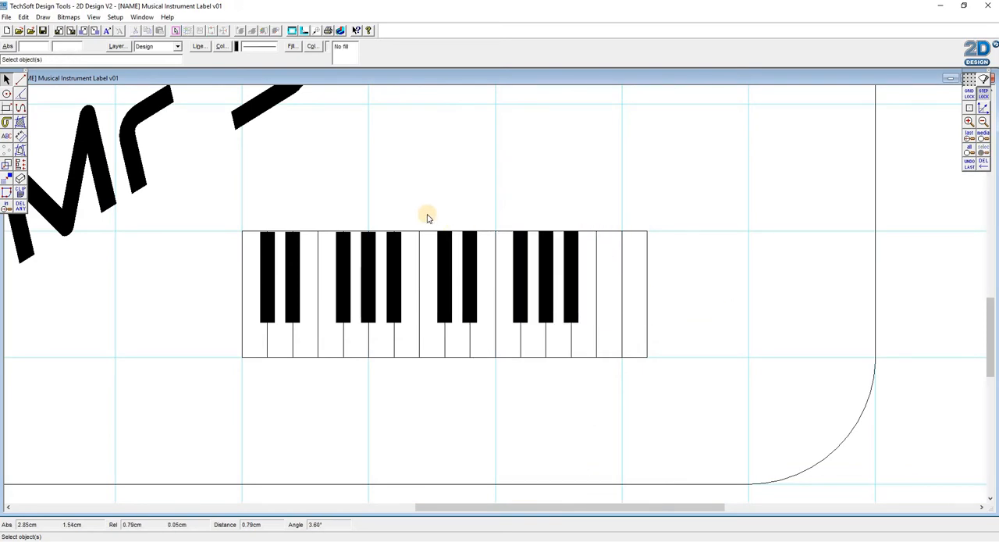
- Duplicate a pair of black keys onto the last inner division and the right end line of the keyboard
{"action": "left_click_drag", "start_coordinate": [426, 216], "coordinate": [653, 468]}
{"action": "scroll", "coordinate": [701, 376], "scroll_direction": "down", "scroll_amount": 2}
{"action": "left_click_drag", "start_coordinate": [710, 387], "coordinate": [632, 288]}
{"action": "scroll", "coordinate": [640, 250], "scroll_direction": "up", "scroll_amount": 2}
{"action": "left_click", "coordinate": [714, 338]}
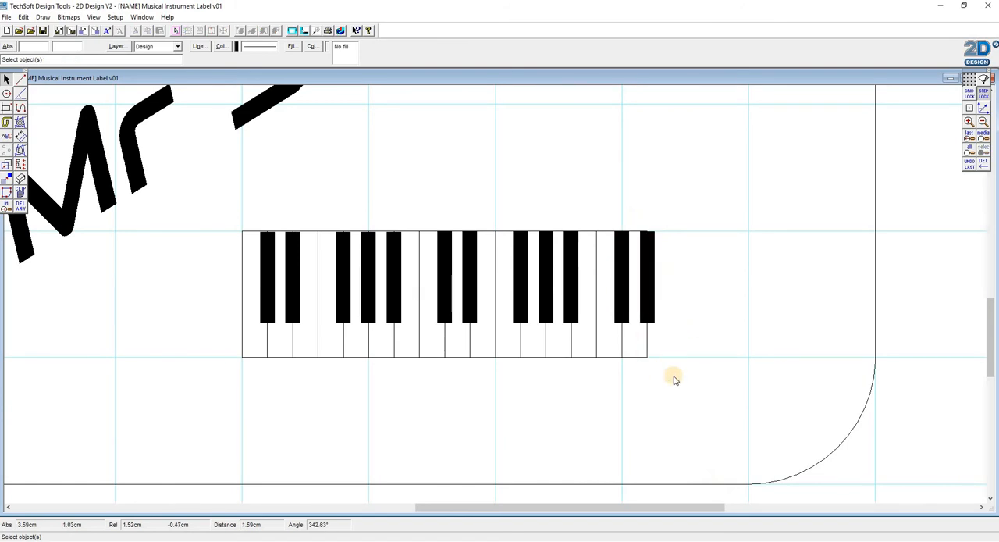
- Delete the two extra black keys and the two surplus white keys at the keyboard's right end
{"action": "mouse_move", "coordinate": [671, 377]}
{"action": "left_mouse_down"}
{"action": "mouse_move", "coordinate": [617, 188]}
{"action": "mouse_move", "coordinate": [608, 189]}
{"action": "left_mouse_up"}
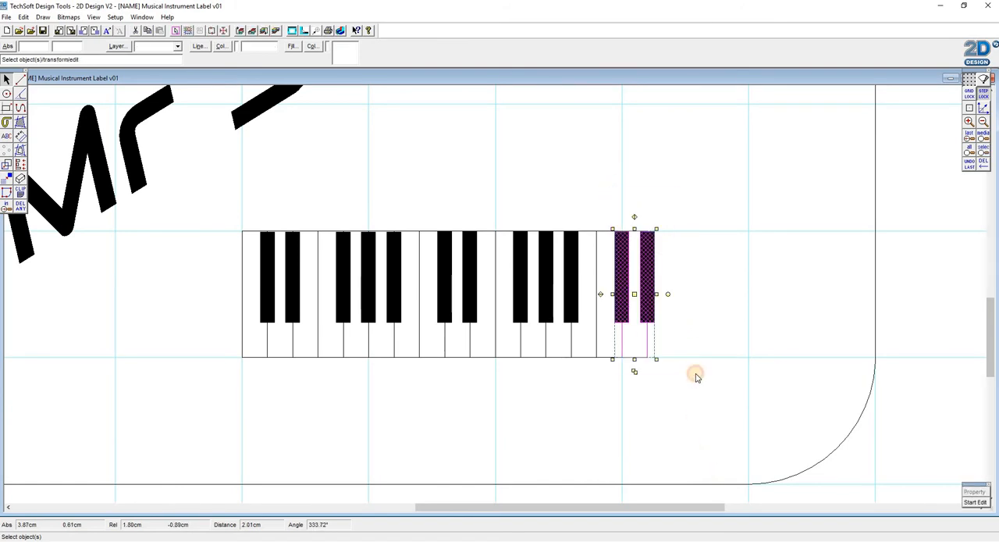
{"action": "left_click_drag", "start_coordinate": [694, 374], "coordinate": [614, 219]}
{"action": "key", "text": "Delete"}
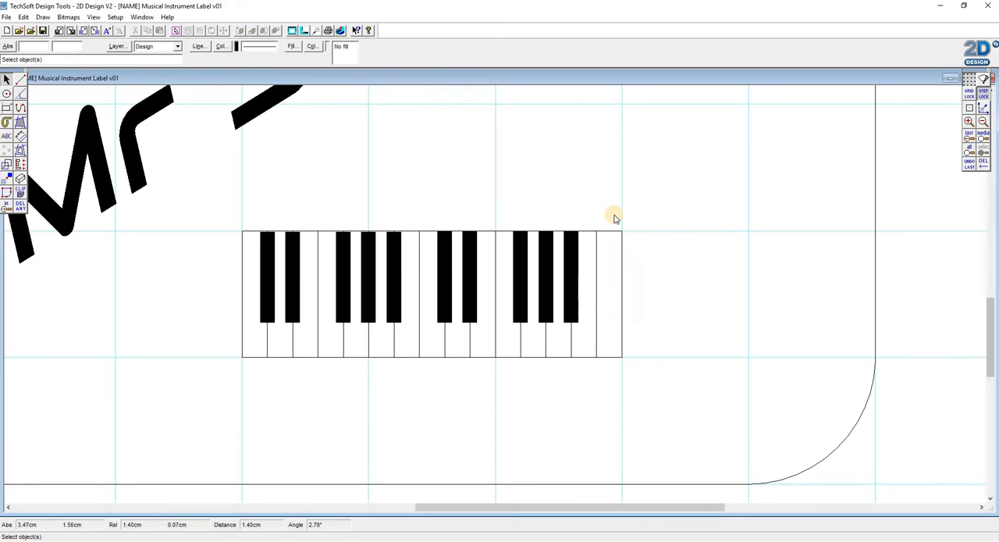
{"action": "left_click", "coordinate": [616, 231]}
{"action": "key", "text": "Delete"}
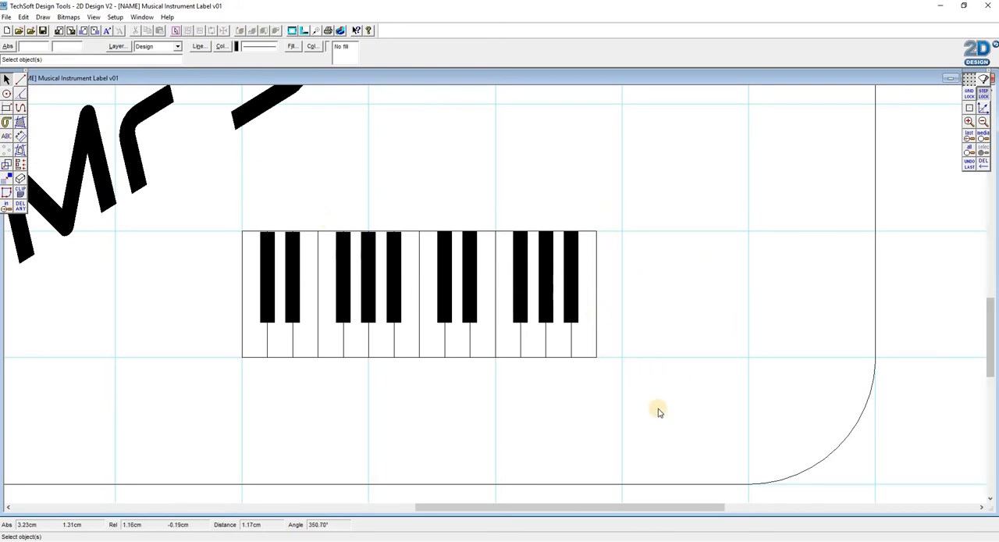
- Group all the white and black keys of the keyboard into a single object
{"action": "left_click_drag", "start_coordinate": [658, 408], "coordinate": [207, 219]}
{"action": "left_click_drag", "start_coordinate": [375, 223], "coordinate": [376, 226]}
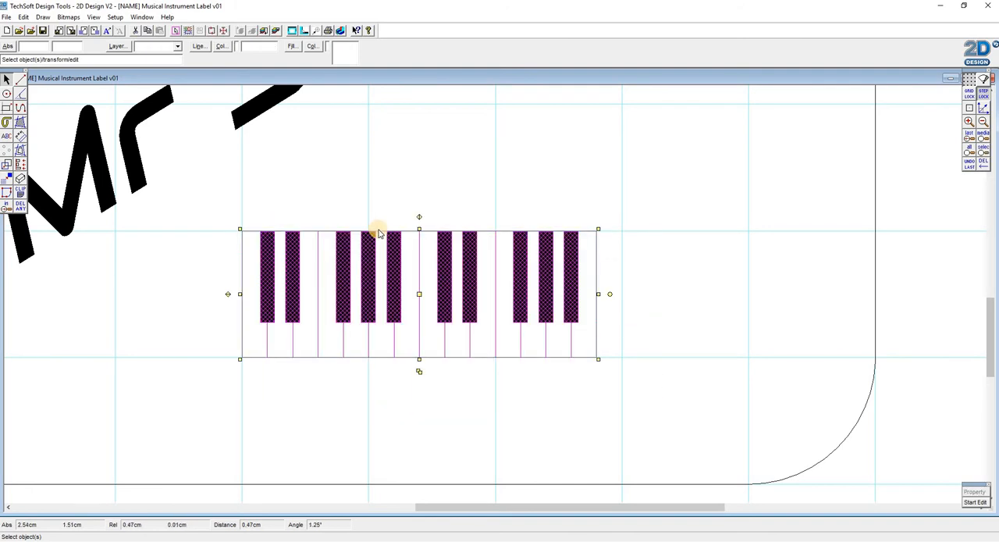
{"action": "left_click", "coordinate": [24, 16]}
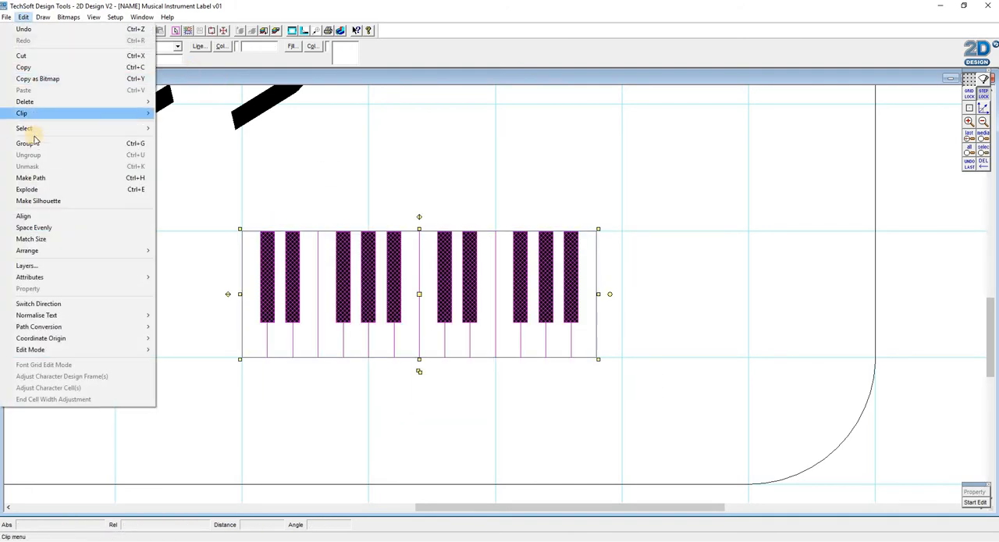
{"action": "left_click", "coordinate": [35, 145]}
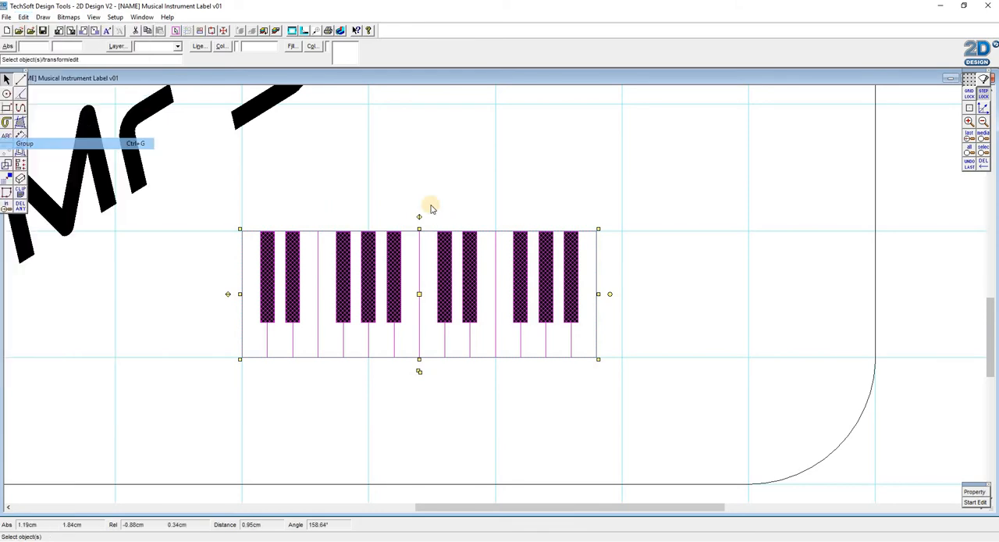
{"action": "left_click", "coordinate": [443, 246]}
{"action": "left_click", "coordinate": [368, 195]}
{"action": "left_click", "coordinate": [442, 263]}
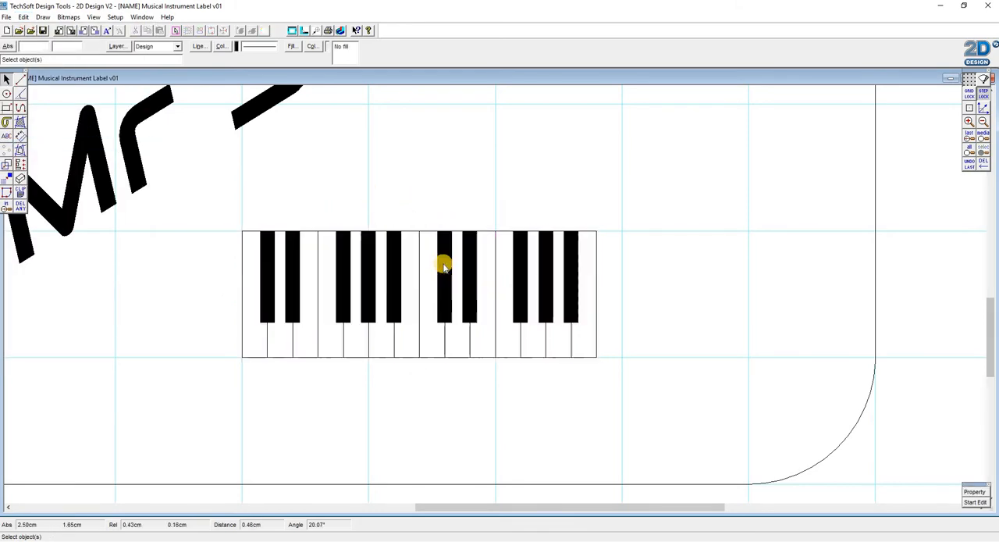
{"action": "left_click", "coordinate": [969, 135]}
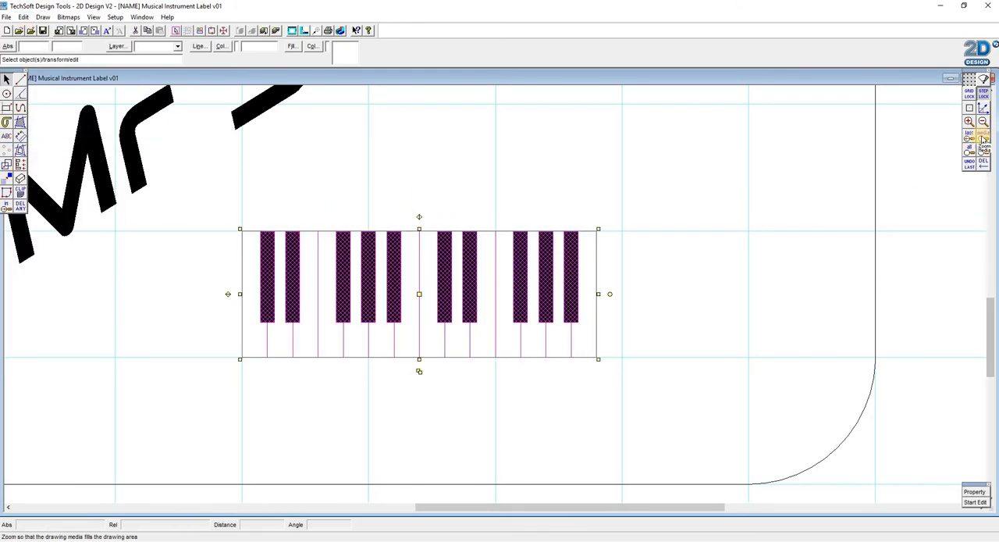
{"action": "left_click", "coordinate": [982, 136]}
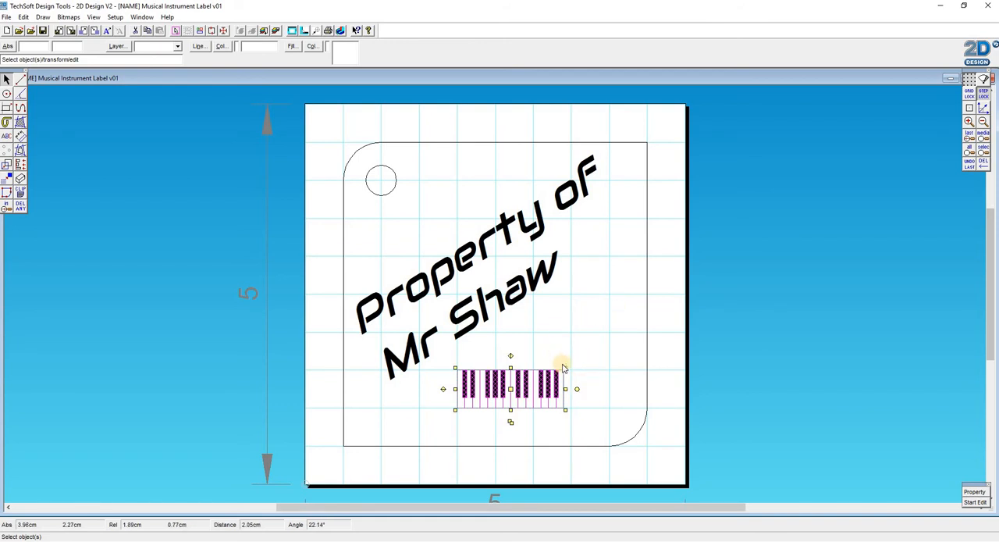
- Try stretching only the keyboard's width almost to the label's right edge, and undo the stretch
{"action": "left_click", "coordinate": [525, 382]}
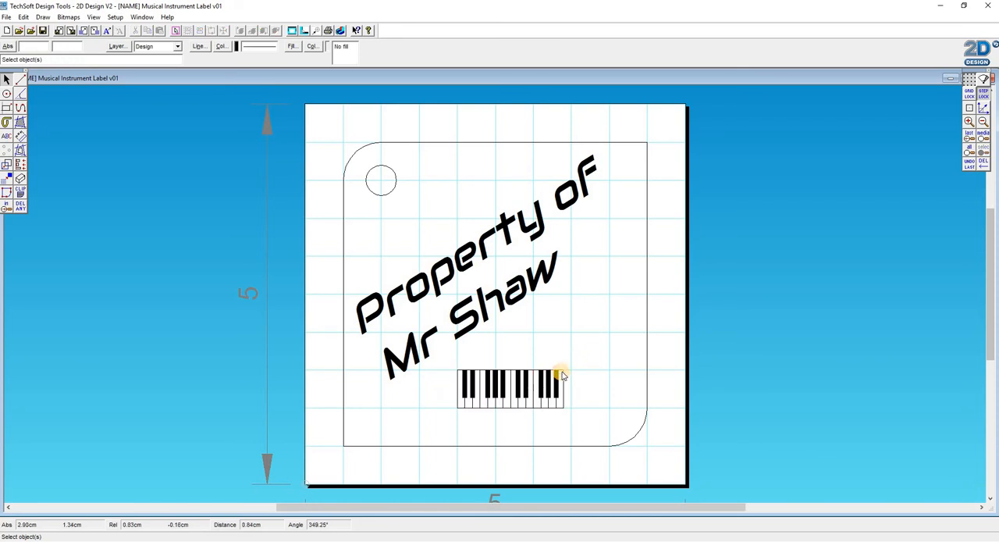
{"action": "left_click", "coordinate": [559, 372]}
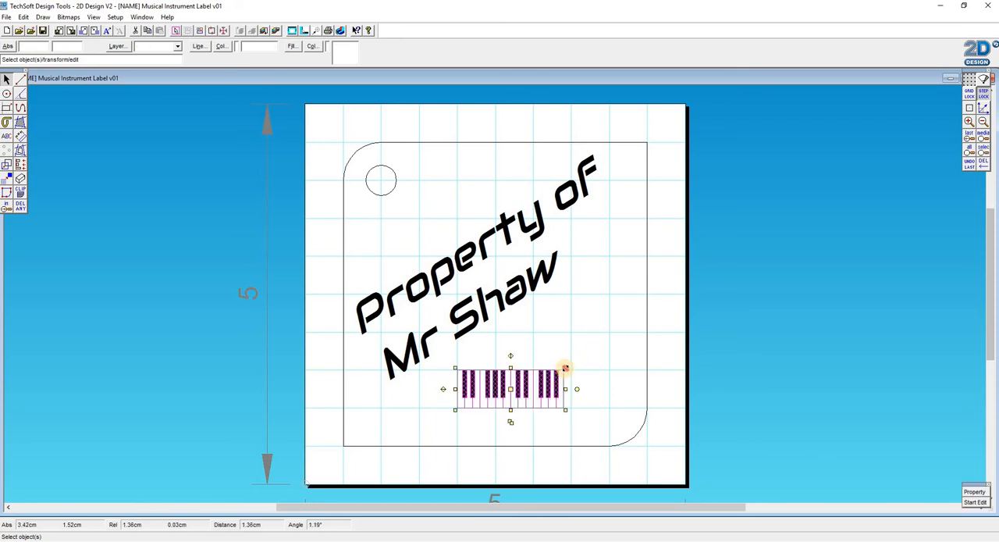
{"action": "left_click_drag", "start_coordinate": [565, 368], "coordinate": [641, 368]}
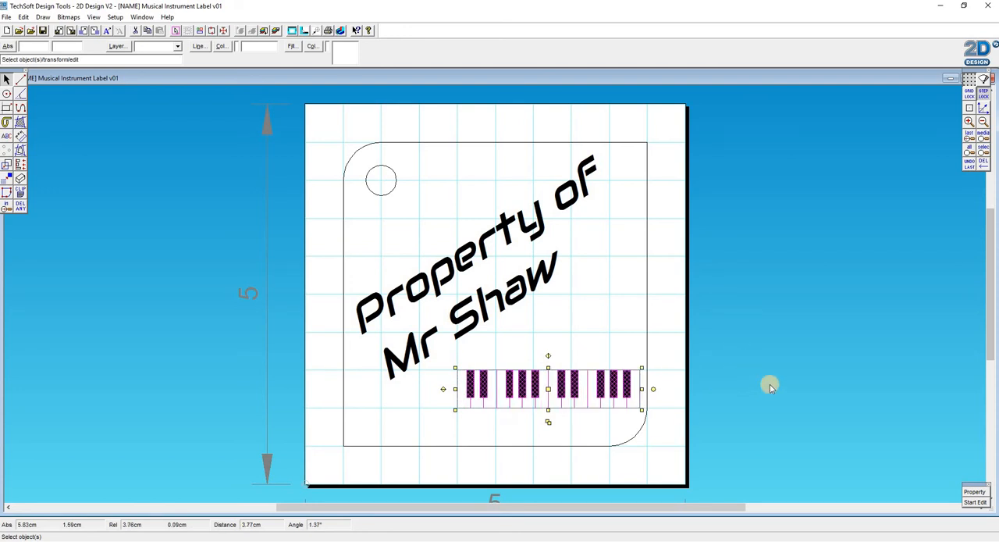
{"action": "left_click", "coordinate": [495, 362]}
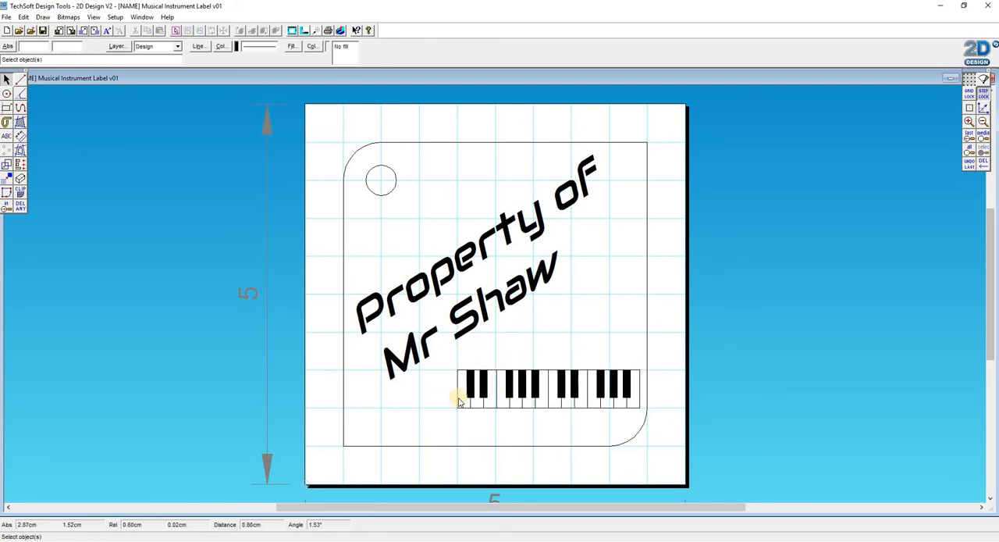
{"action": "left_click", "coordinate": [970, 162]}
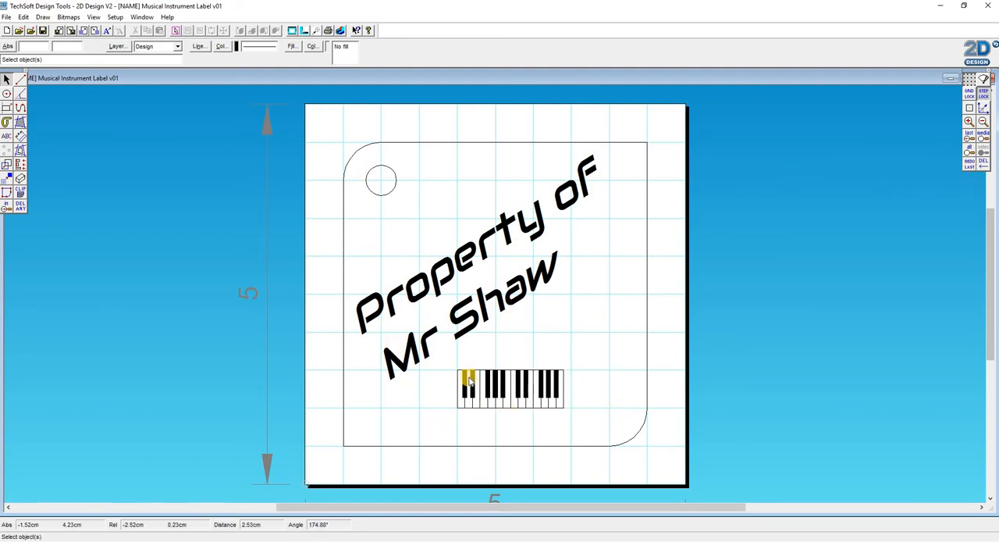
- Try stretching only the keyboard's height up over the ownership text, and undo the stretch
{"action": "left_click", "coordinate": [547, 375]}
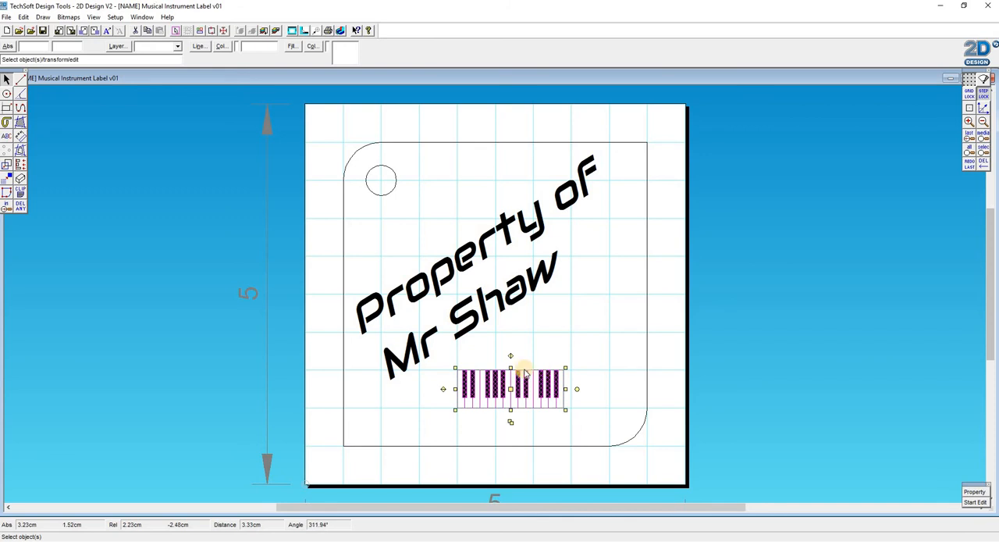
{"action": "left_click", "coordinate": [970, 162]}
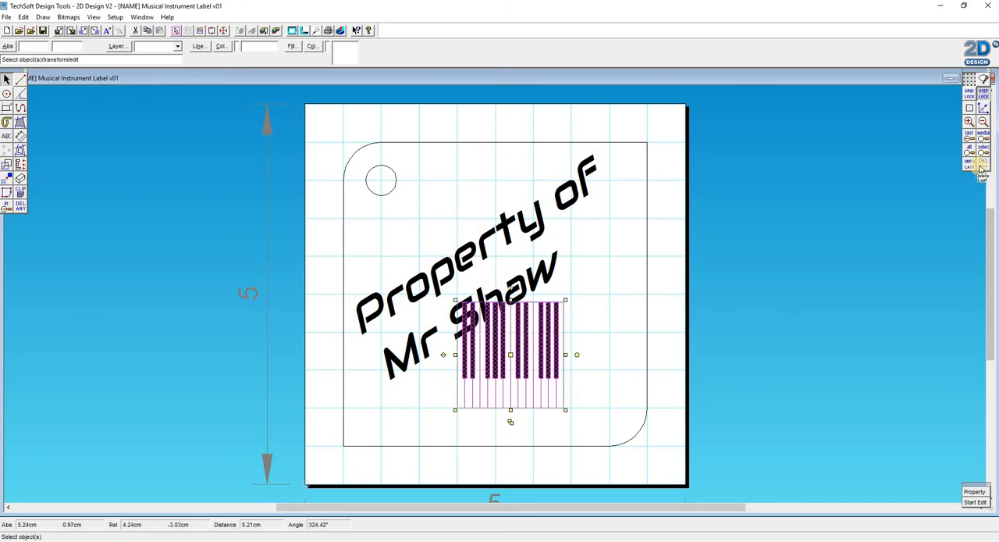
{"action": "left_click", "coordinate": [970, 162]}
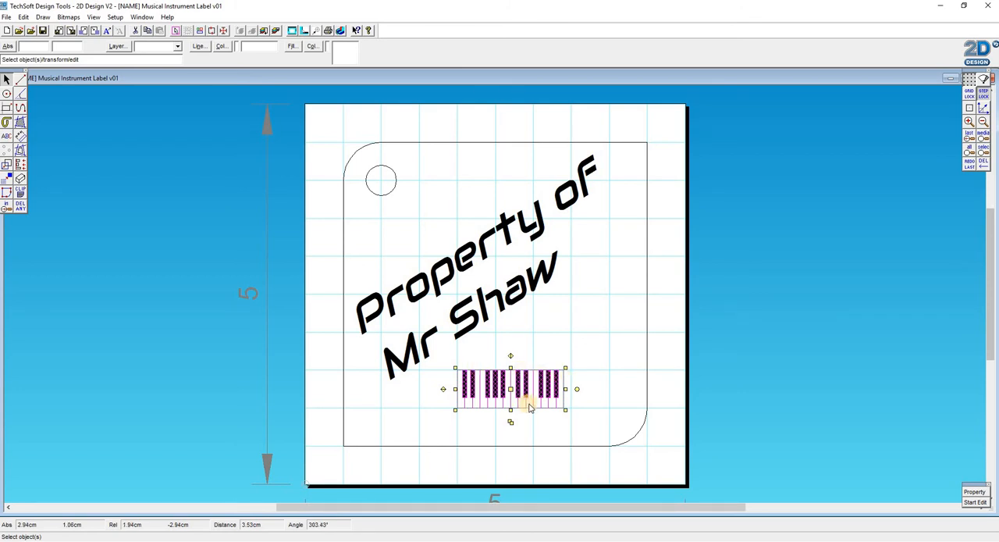
- Enlarge the keyboard proportionally from its upper right corner to about 2 cm wide and deselect it
{"action": "left_click", "coordinate": [565, 366]}
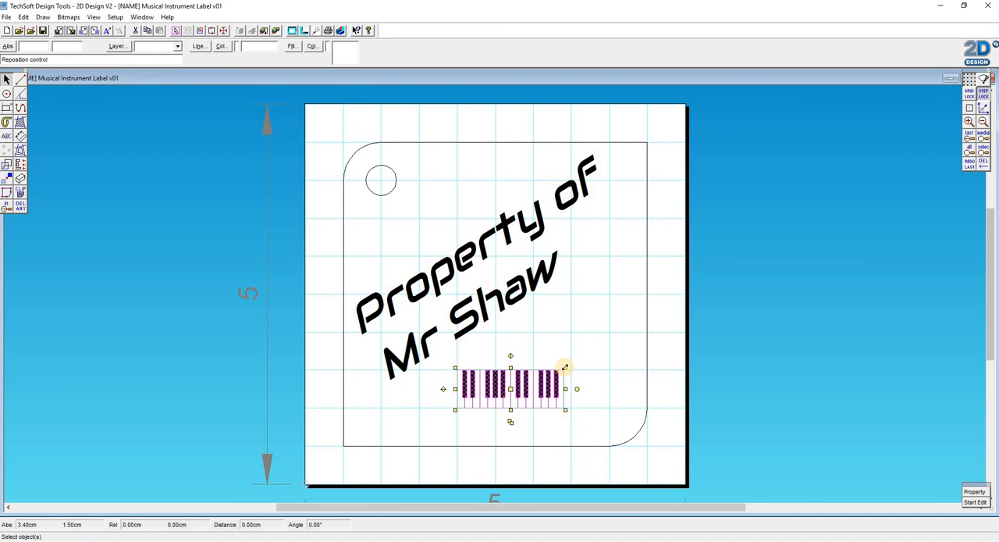
{"action": "left_click_drag", "start_coordinate": [565, 367], "coordinate": [609, 352]}
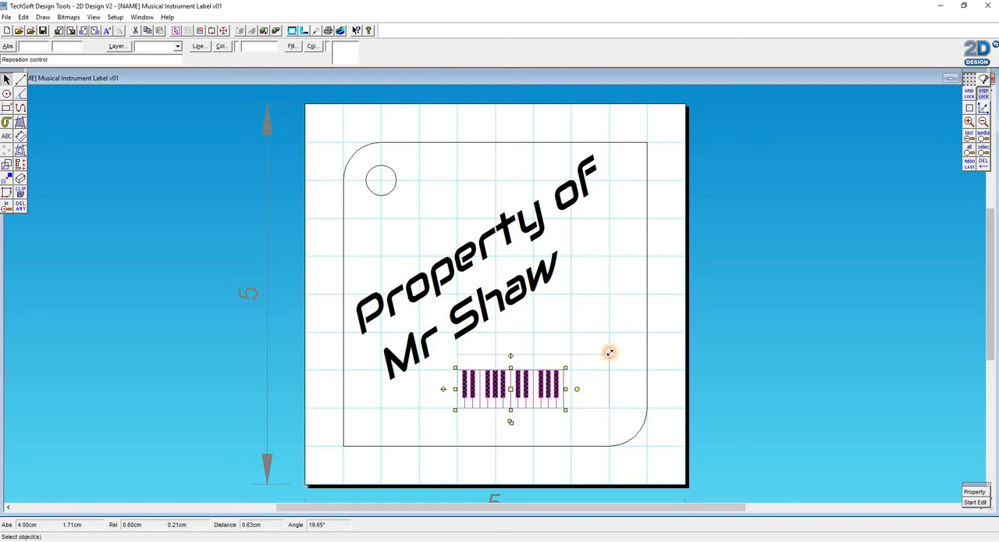
{"action": "left_click_drag", "start_coordinate": [609, 353], "coordinate": [610, 352]}
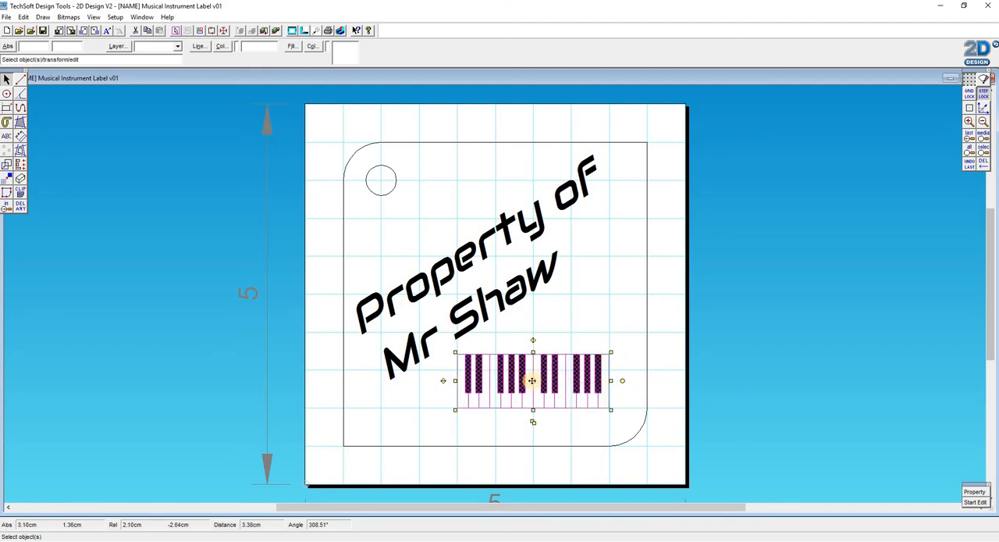
{"action": "left_click", "coordinate": [818, 405]}
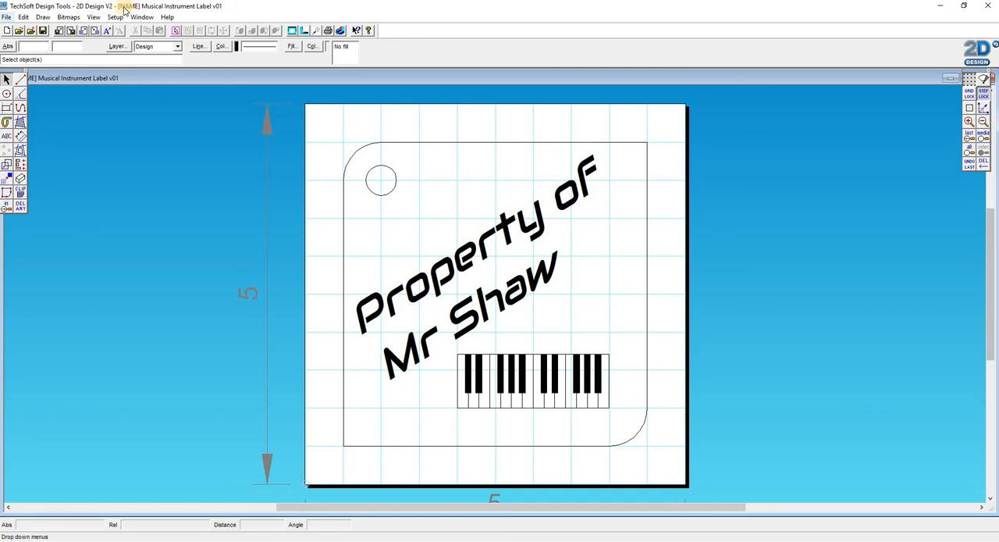
{"action": "left_click", "coordinate": [6, 17]}
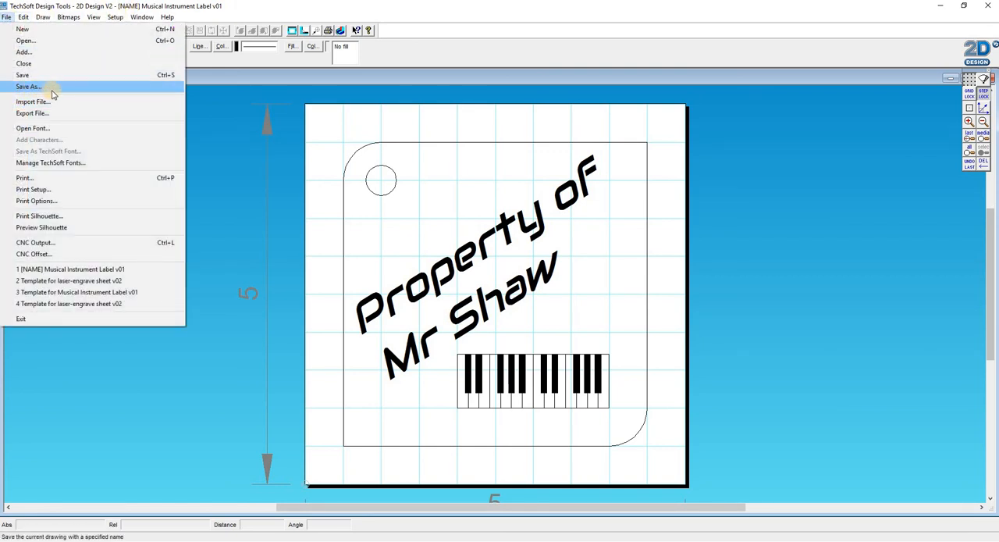
{"action": "left_click", "coordinate": [7, 4]}
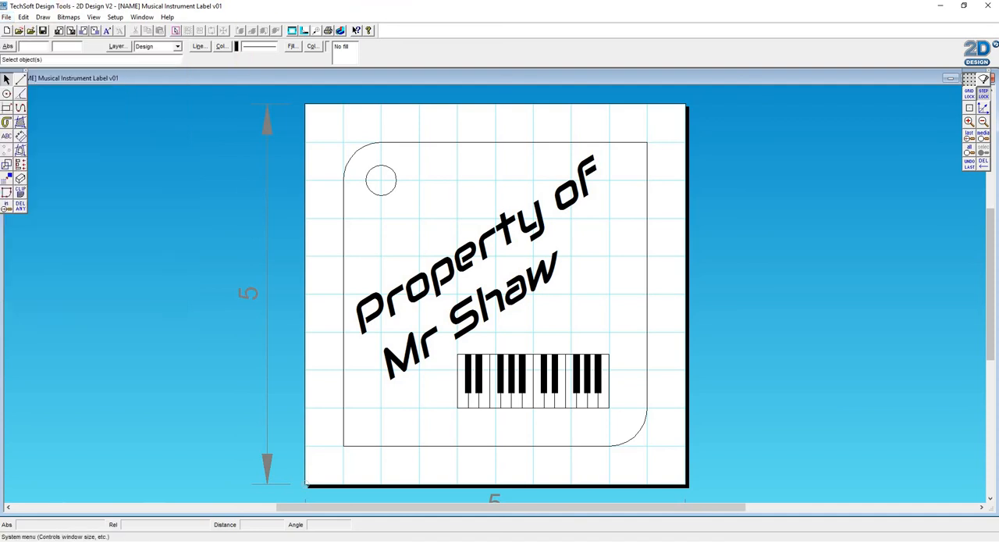